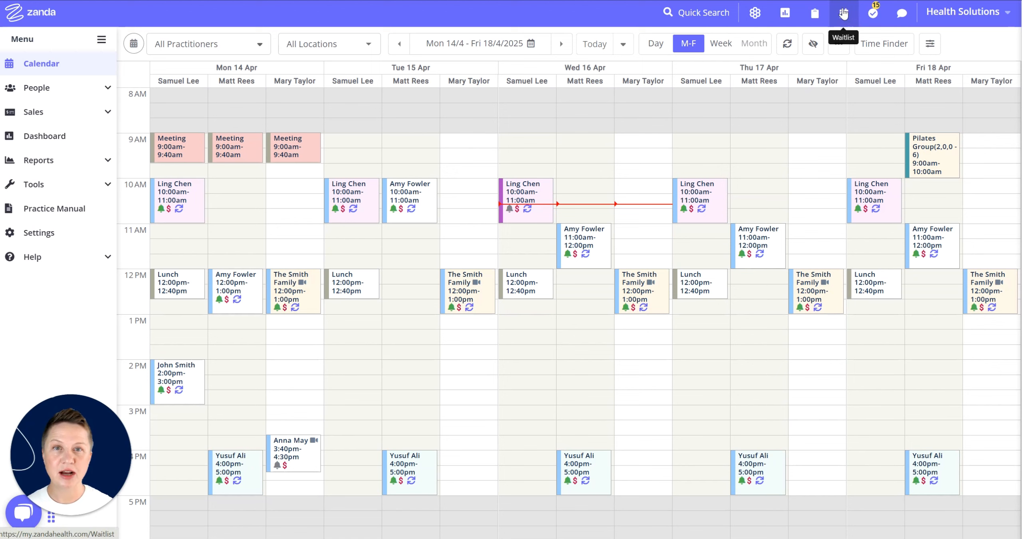
Open the Waitlist from the toolbar icon, then reopen it through People > Waitlist in the sidebar
click(844, 17)
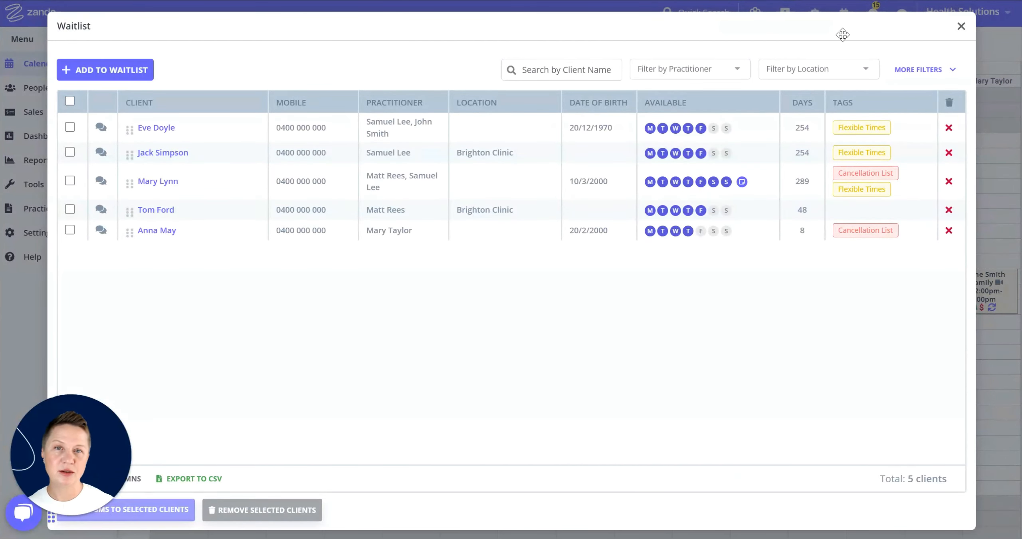
click(960, 27)
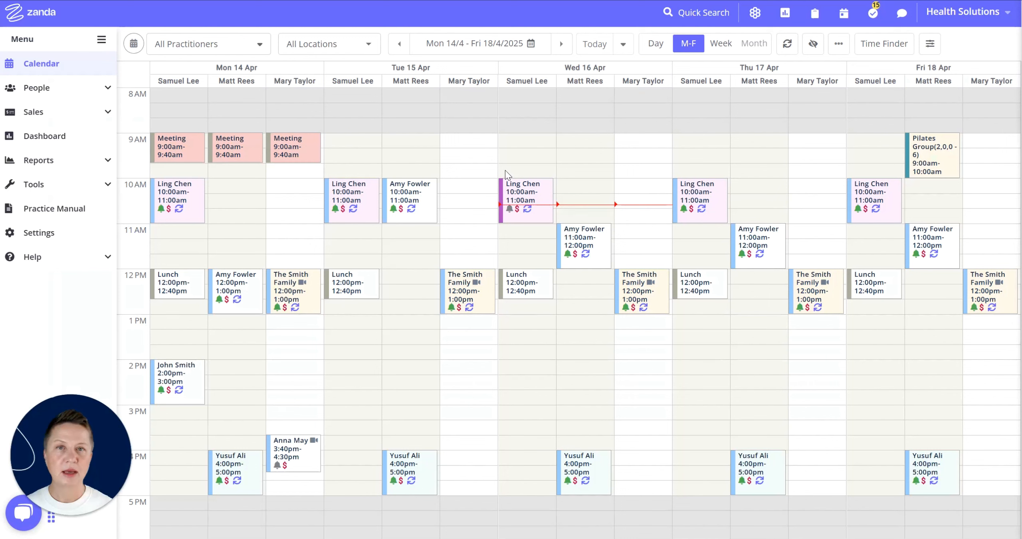
click(108, 91)
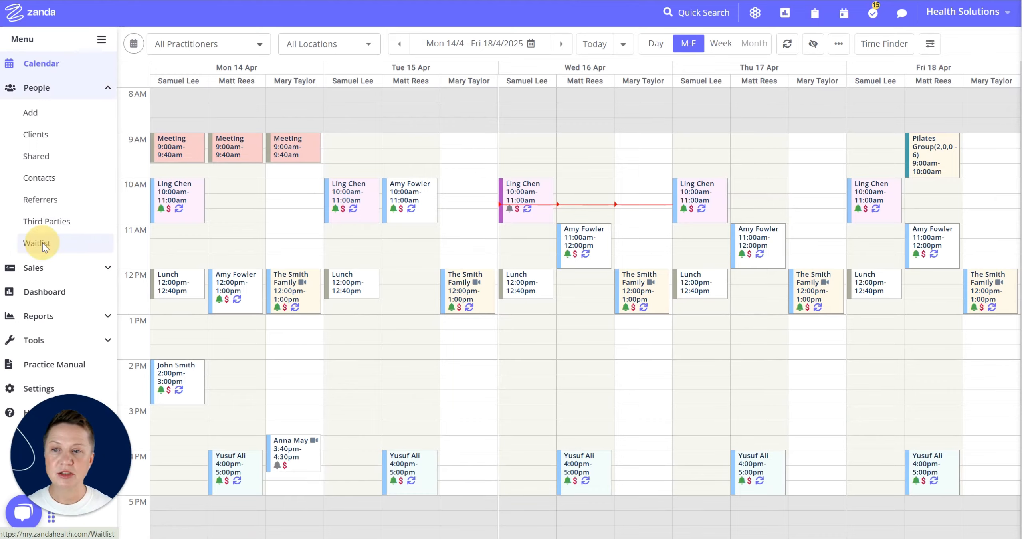
click(42, 244)
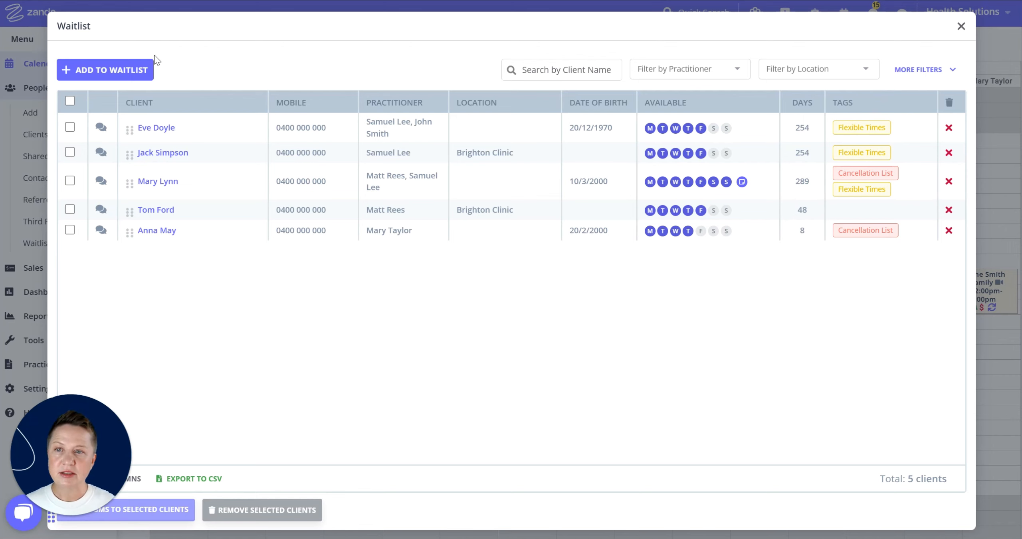
Start an Add to Waitlist entry, preview the new-client form, then return to existing-client search
click(99, 75)
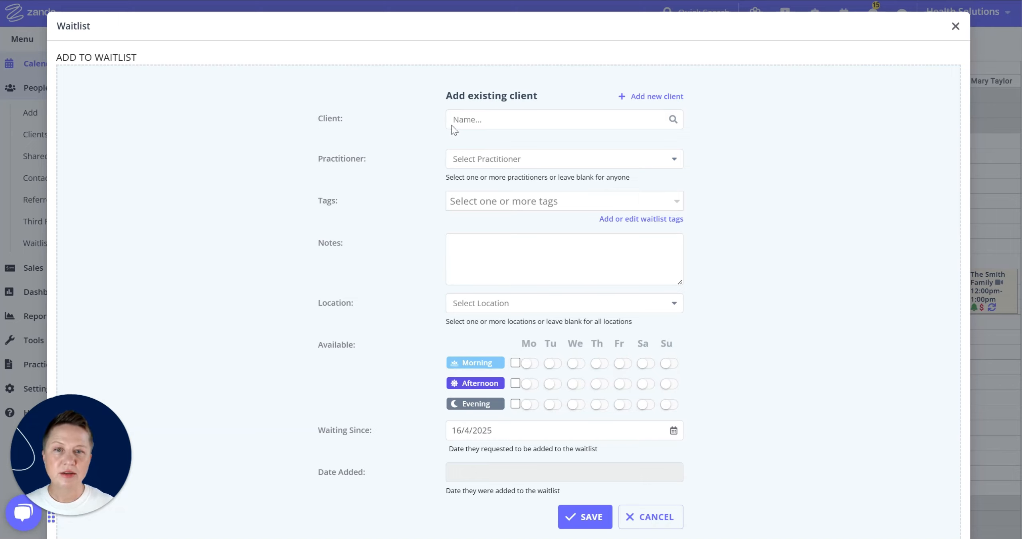
click(463, 126)
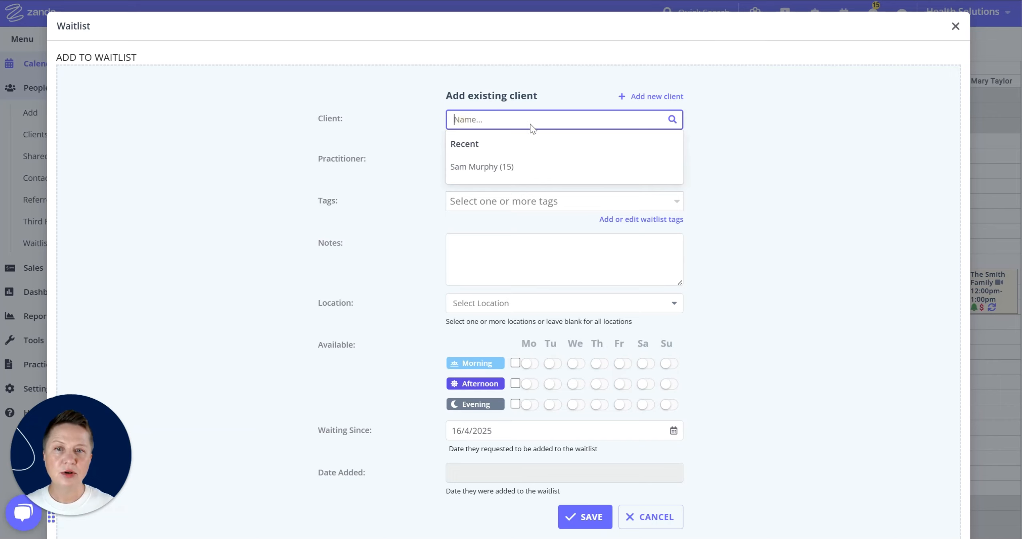
click(753, 161)
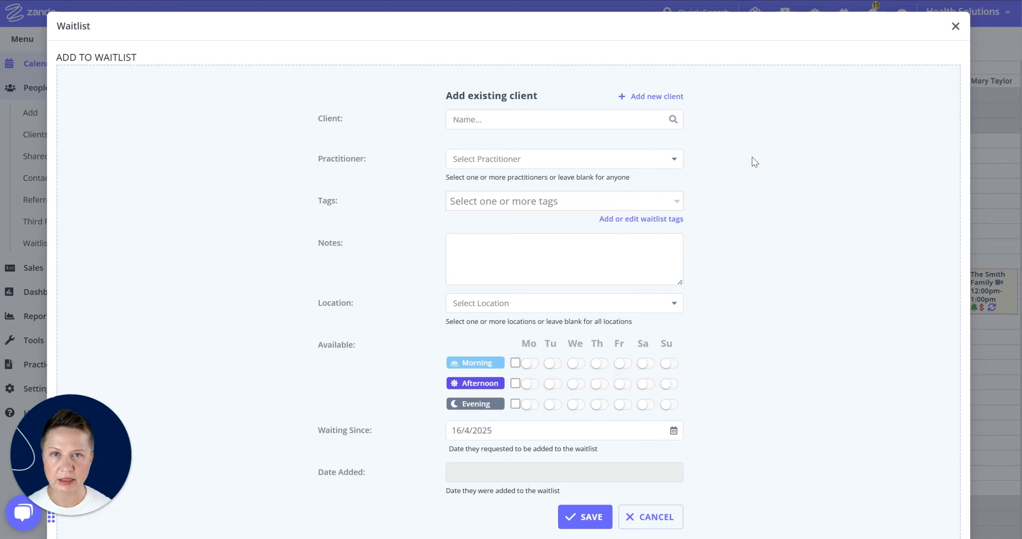
click(644, 97)
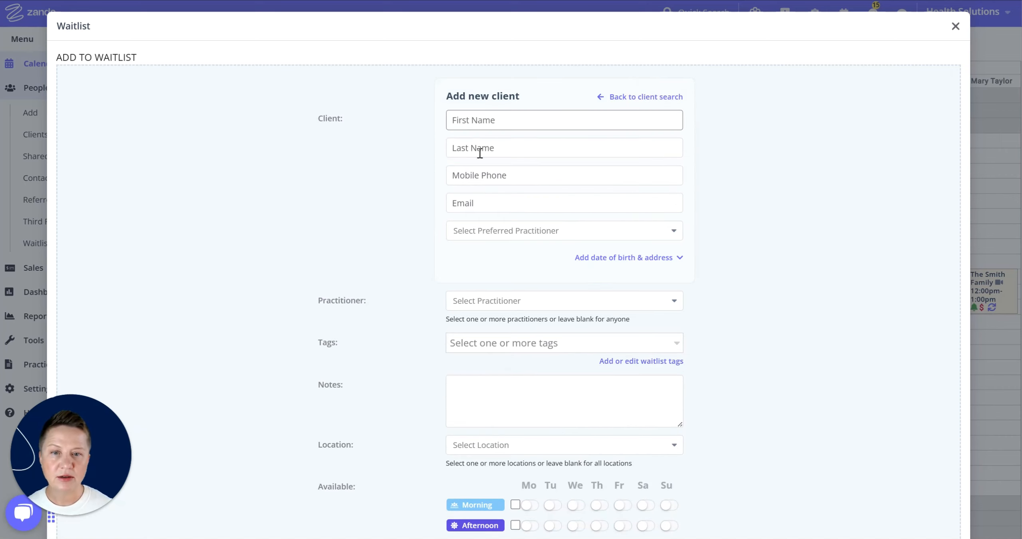
click(498, 125)
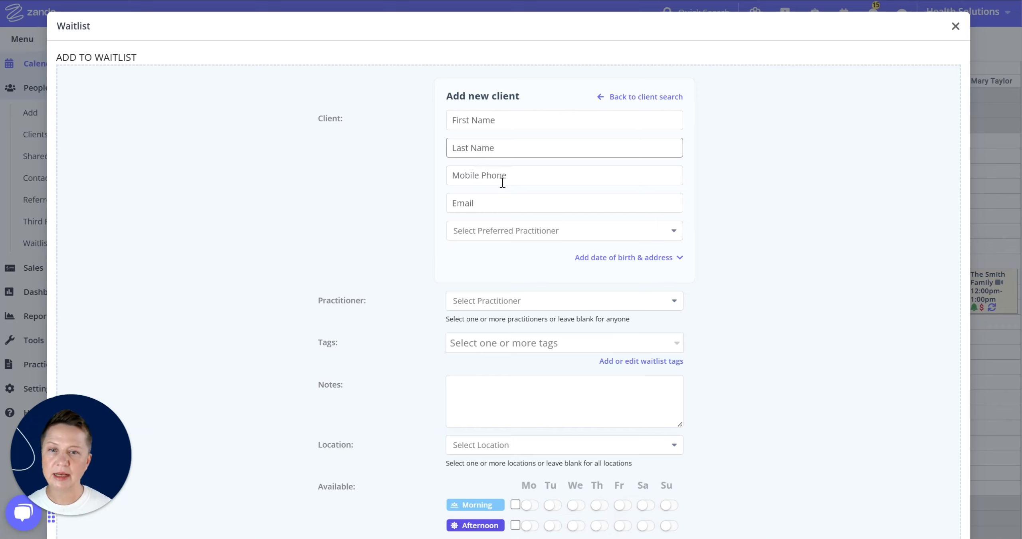
click(524, 234)
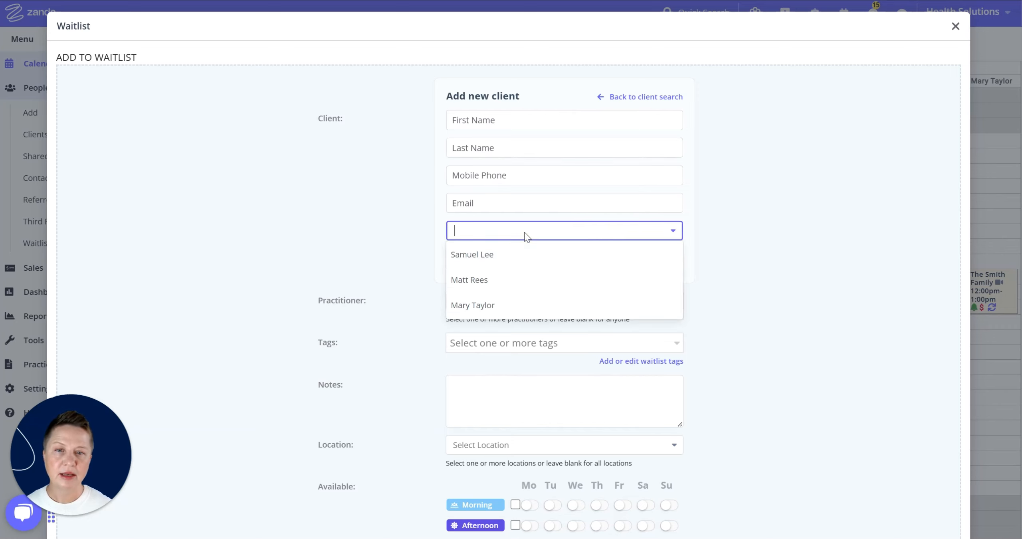
click(526, 235)
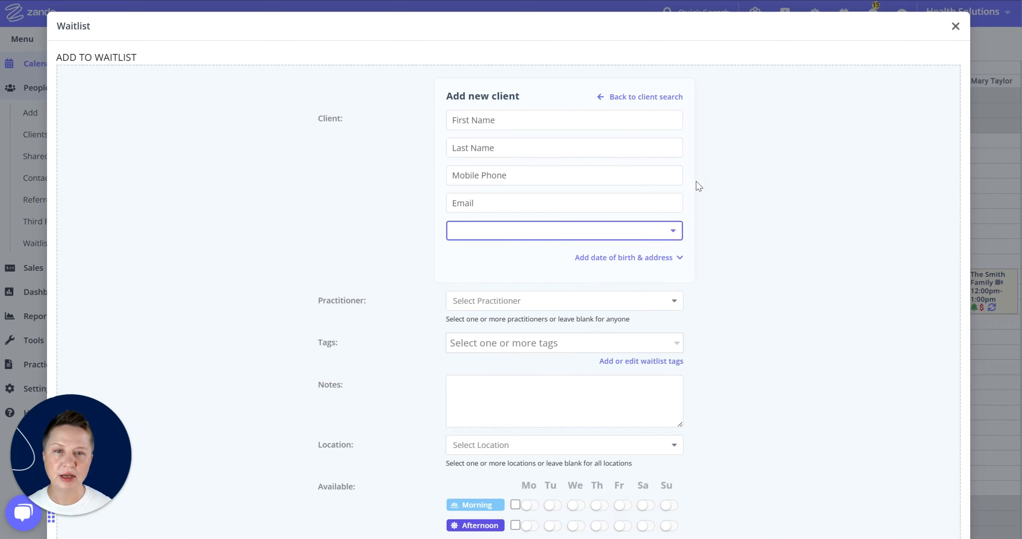
click(623, 97)
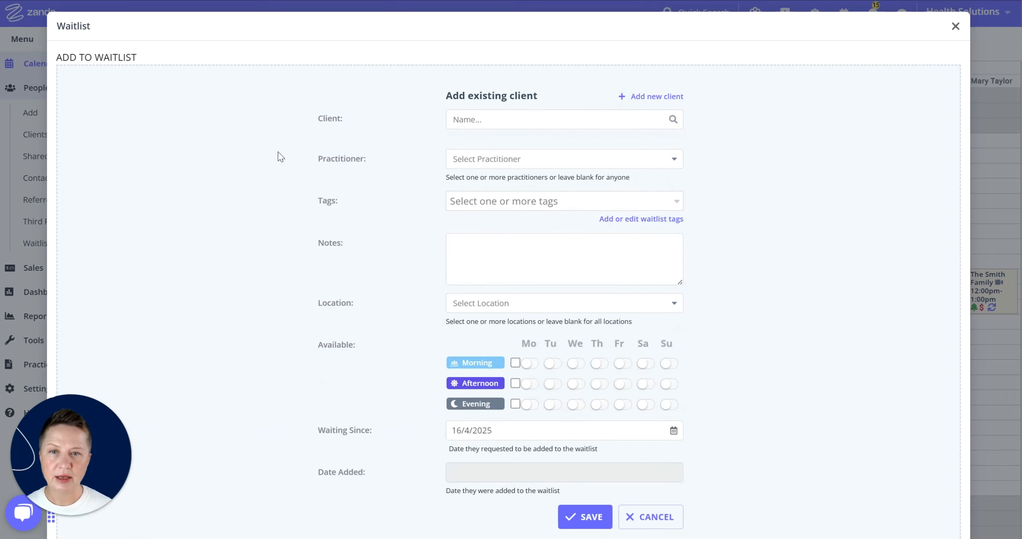
Select the recent client, pulling in their 20/12/2024 last appointment and default practitioner
click(482, 120)
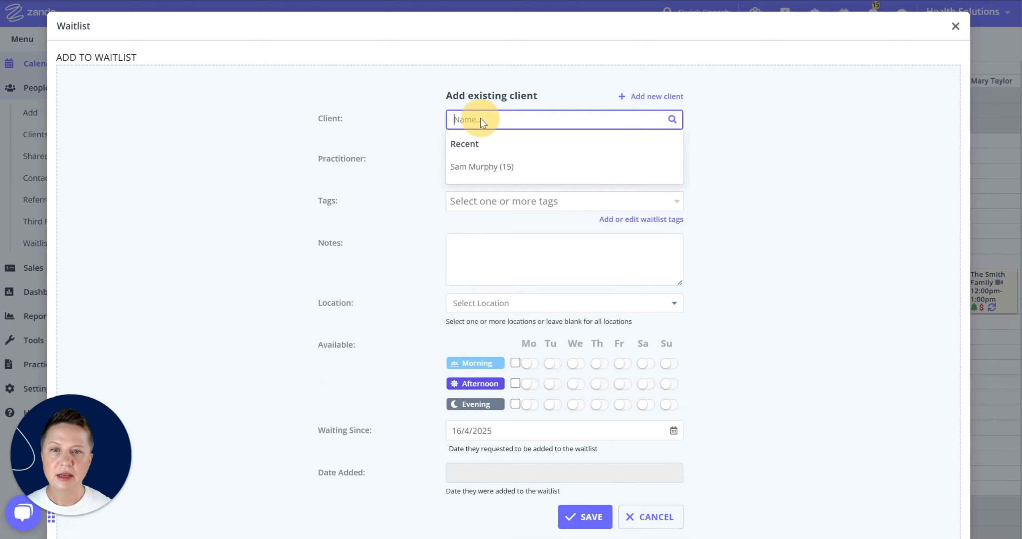
click(482, 166)
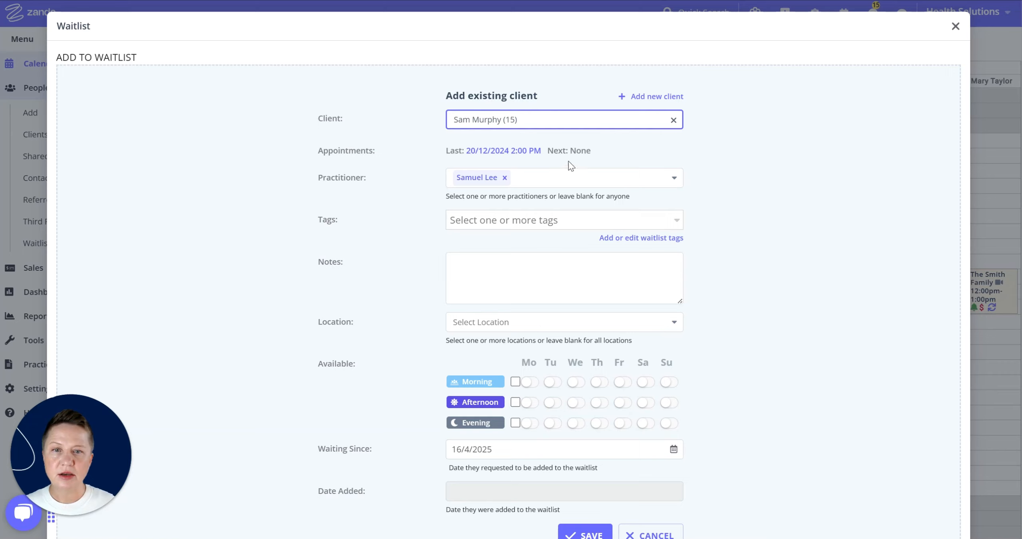
click(454, 150)
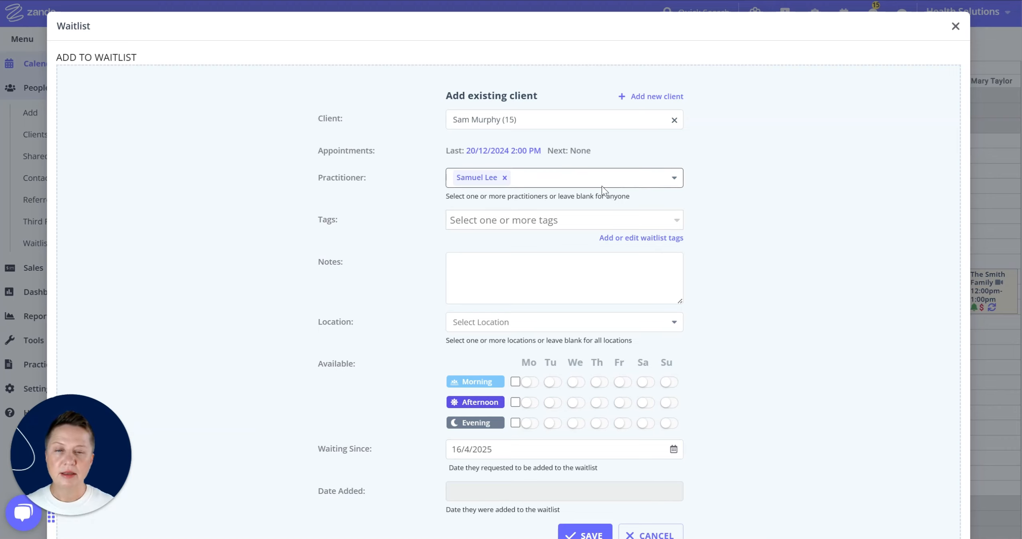
Add a second practitioner and tag the entry Cancellation List and Flexible Times
click(574, 185)
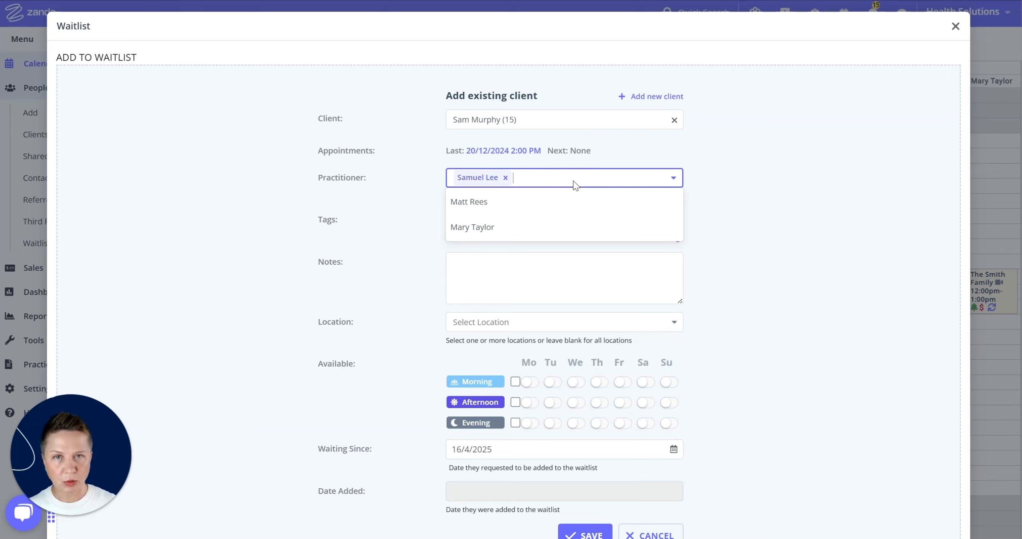
click(475, 203)
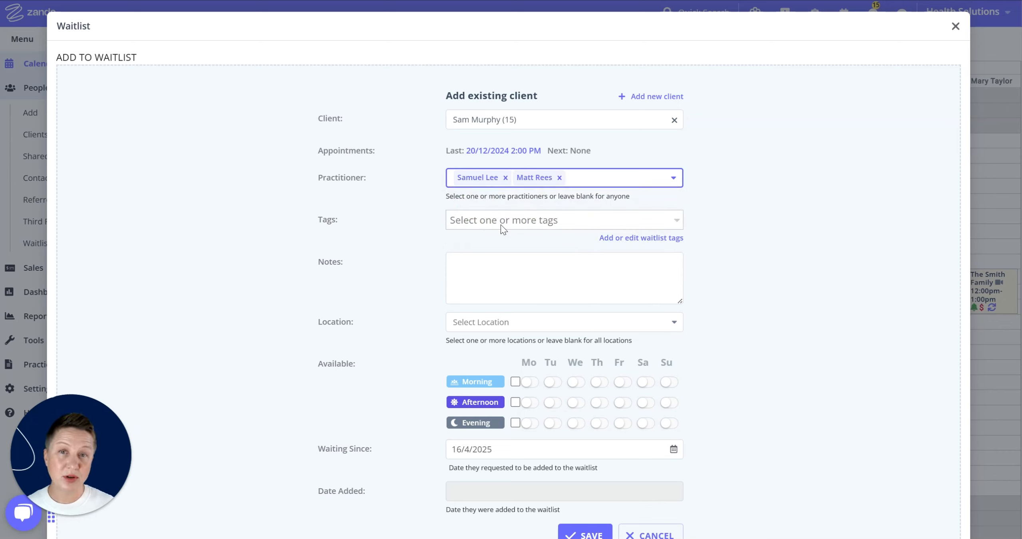
click(592, 226)
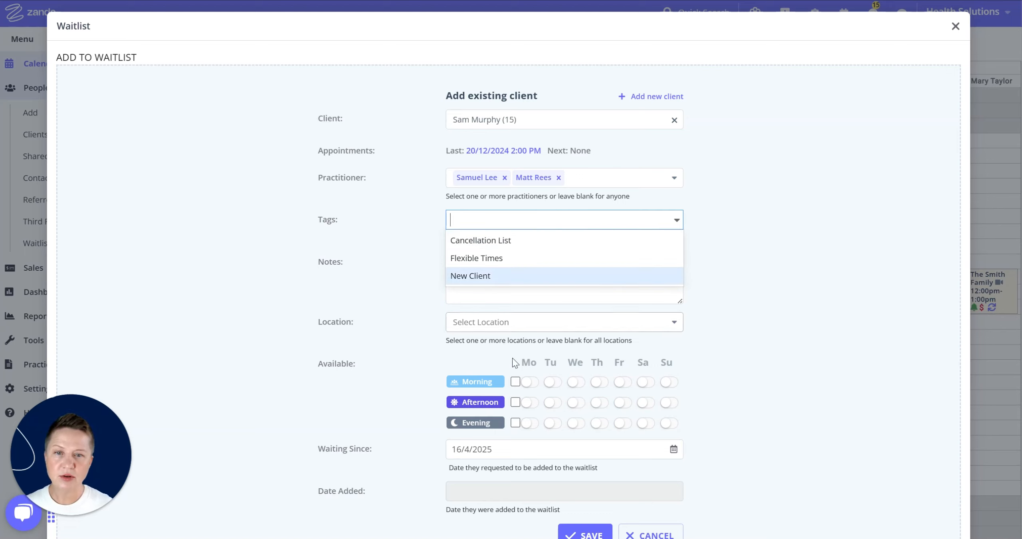
click(526, 240)
click(555, 221)
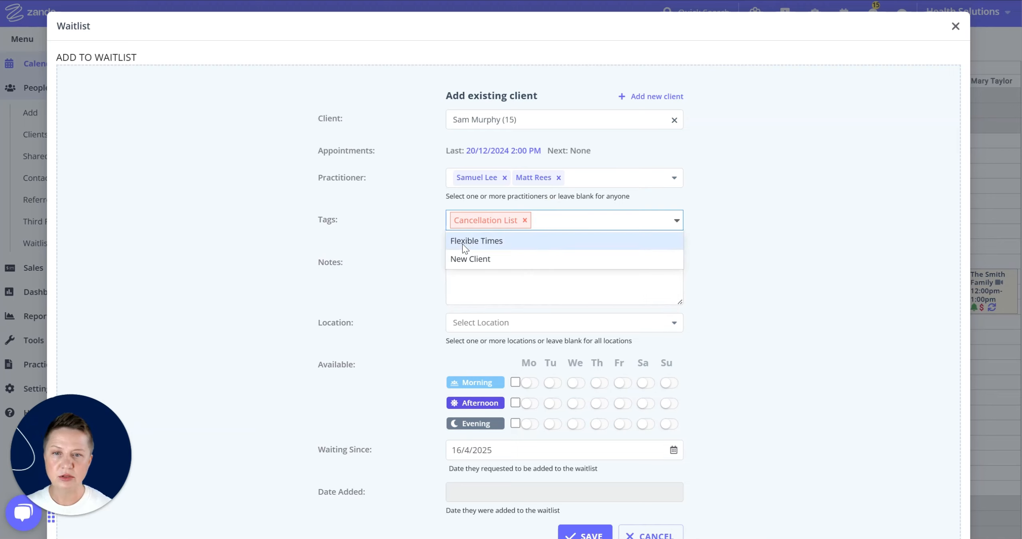
click(505, 244)
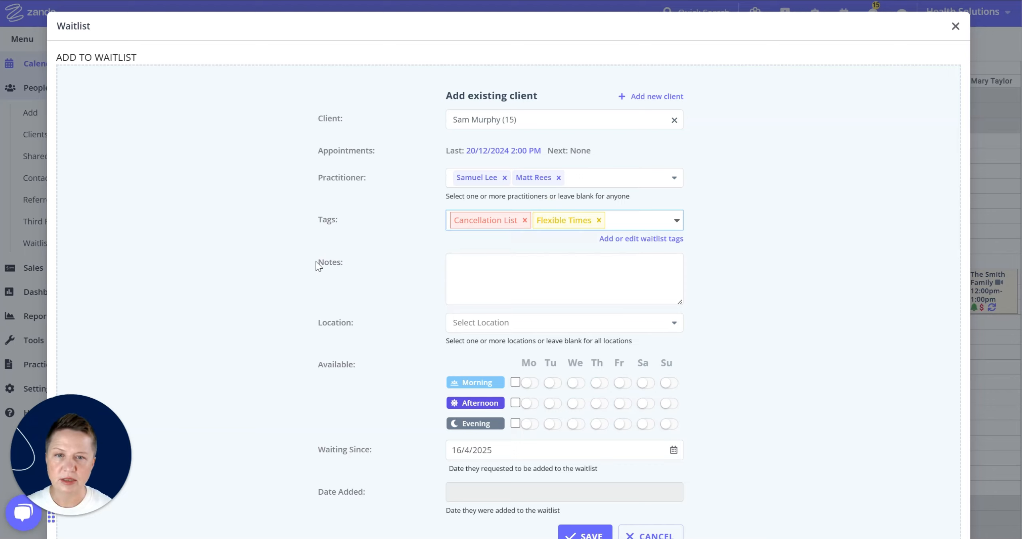
Write the note 'new referral', correcting the misspelt word with the spelling suggestion
click(464, 273)
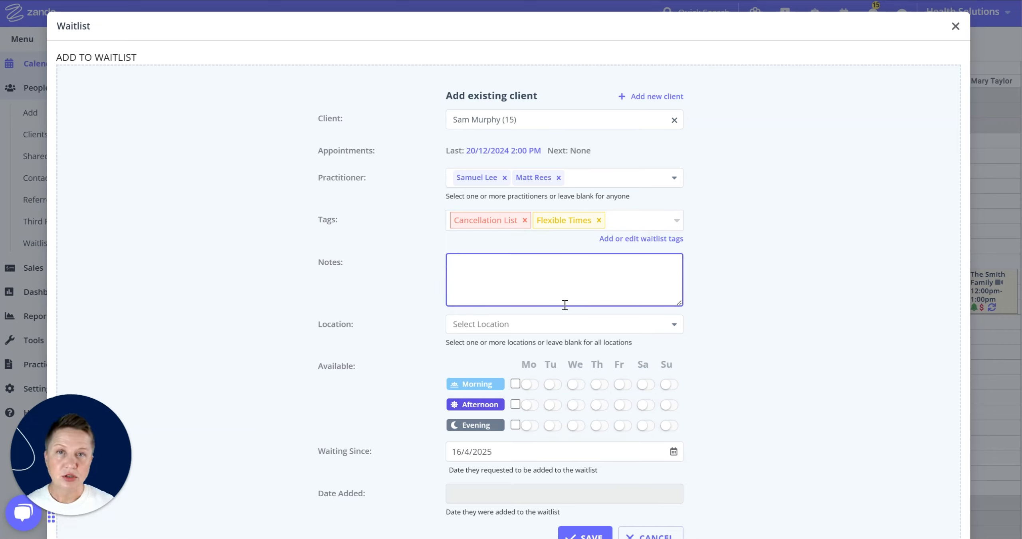
text(new)
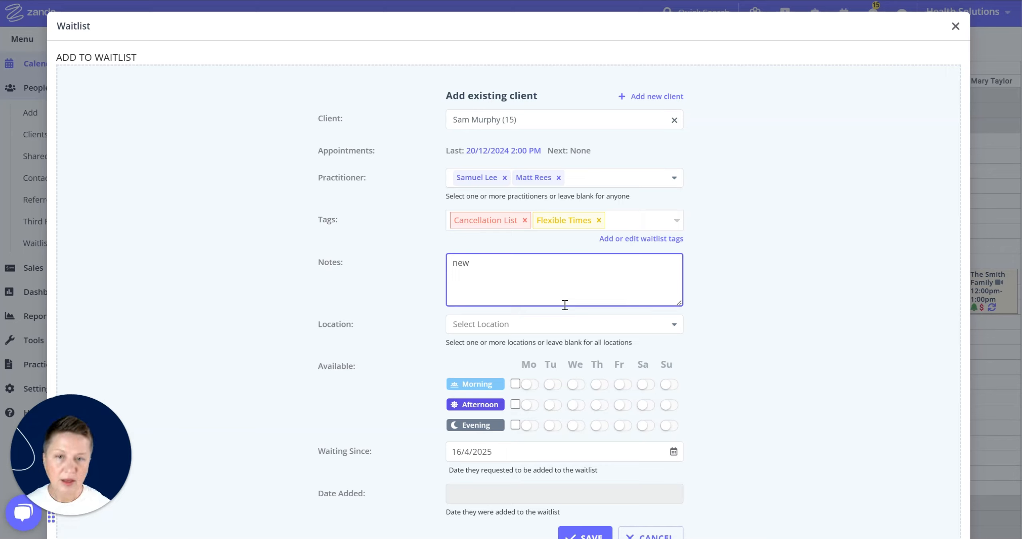
text( eferral)
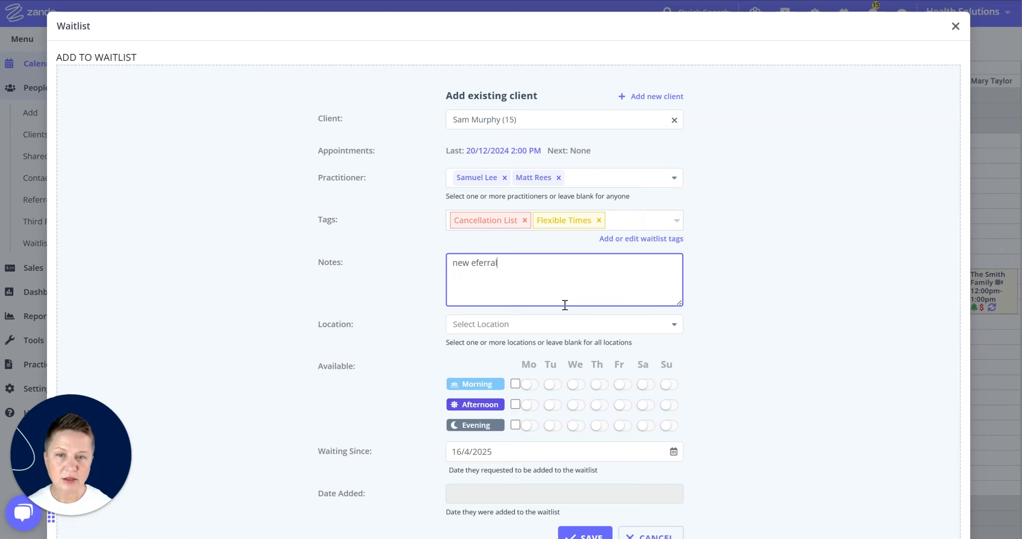
right_click(496, 263)
click(517, 294)
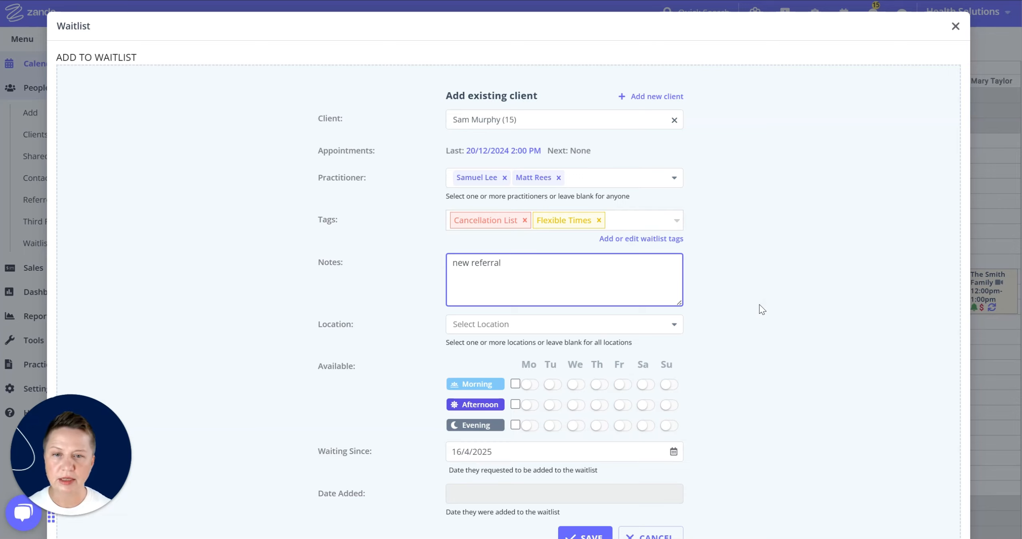
Set the entry's locations to Brighton Clinic and Telehealth
scroll(762, 310, down, 3)
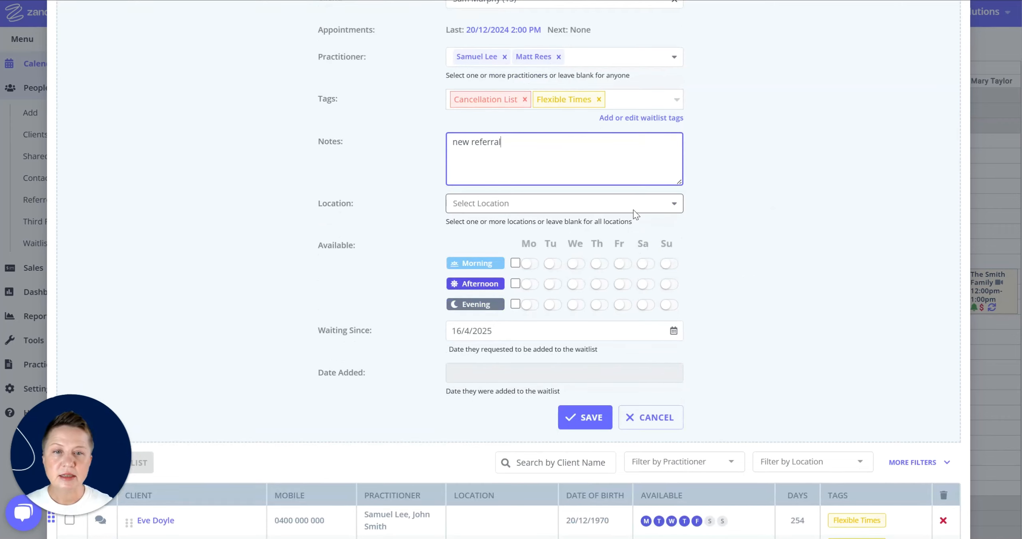
click(666, 204)
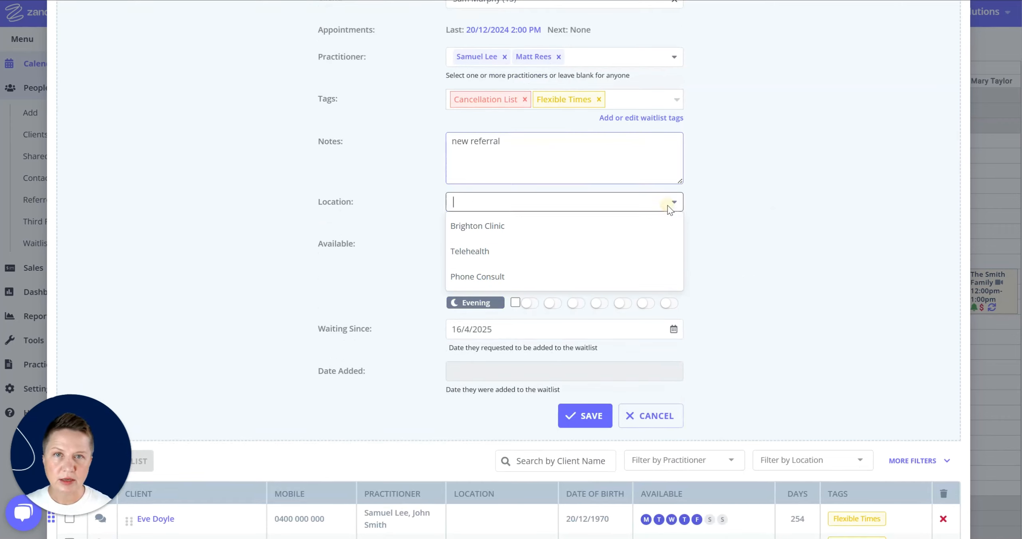
click(493, 238)
click(555, 202)
click(532, 222)
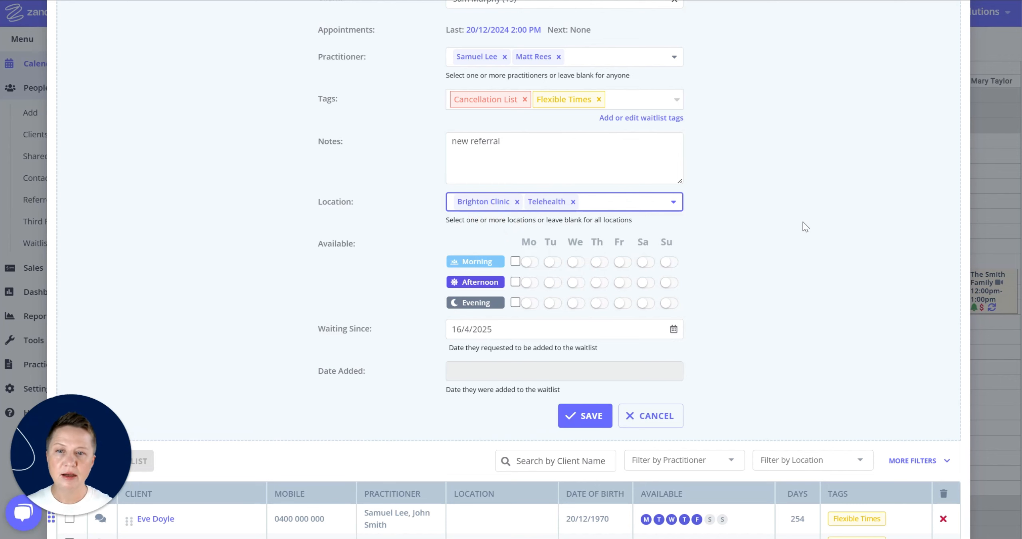
scroll(797, 243, down, 2)
scroll(797, 239, down, 2)
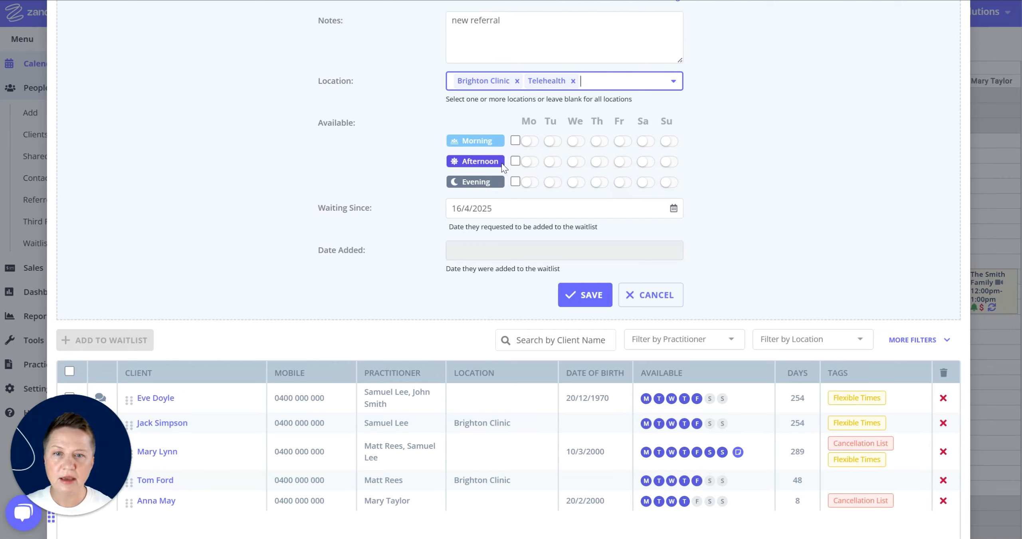
Tick all afternoons and evenings, then drop Wednesday afternoon and Friday evening and add Saturday afternoon and Sunday evening
click(515, 160)
click(515, 181)
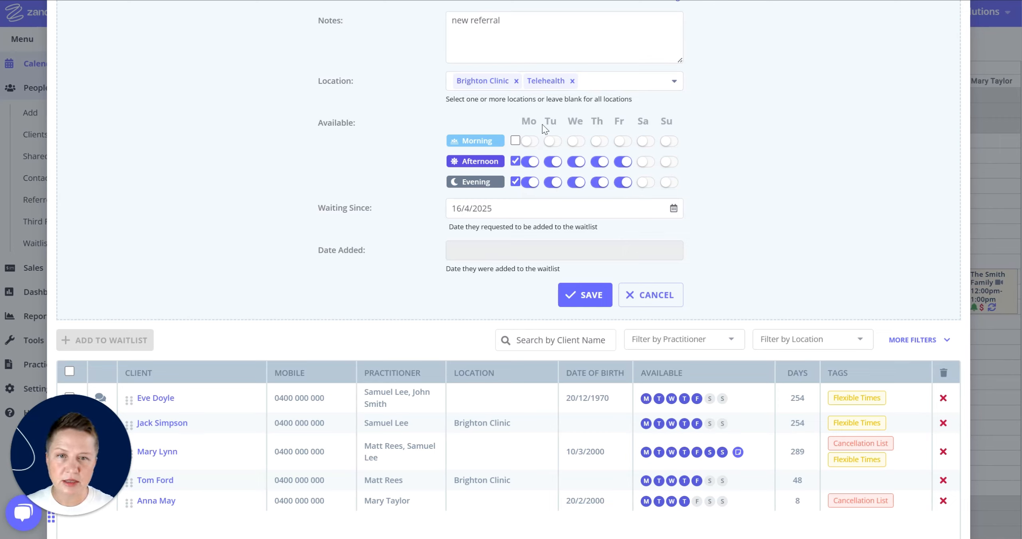
click(576, 161)
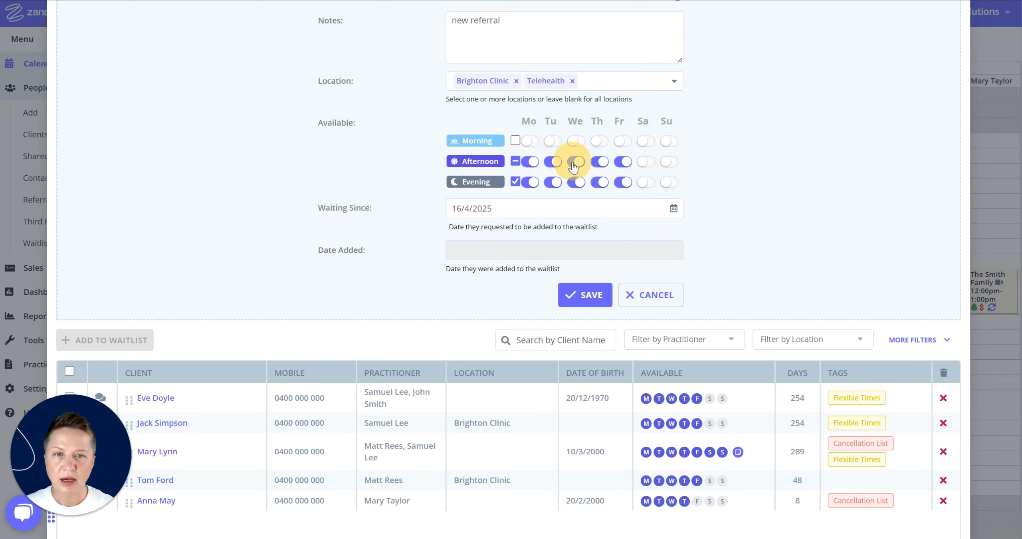
click(621, 183)
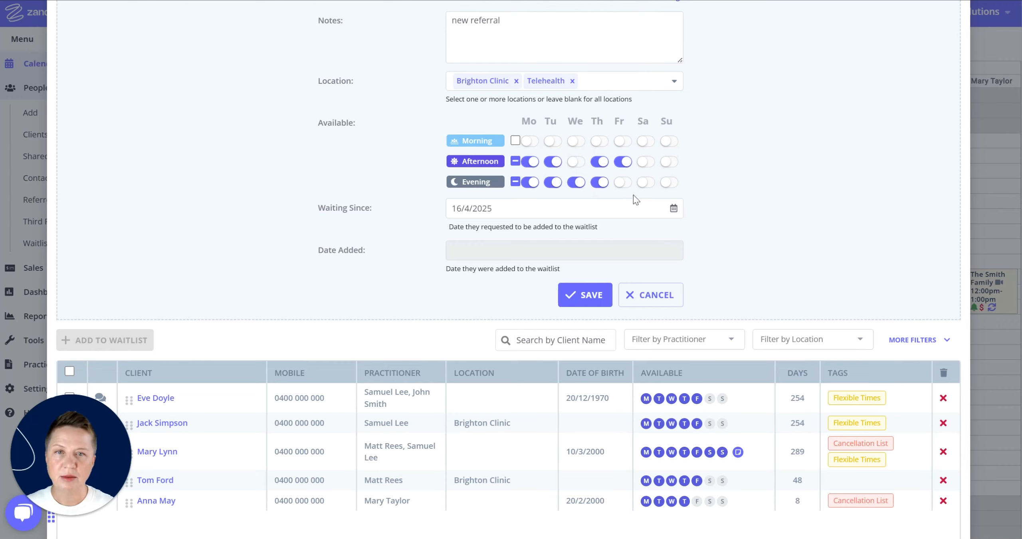
click(646, 161)
click(670, 183)
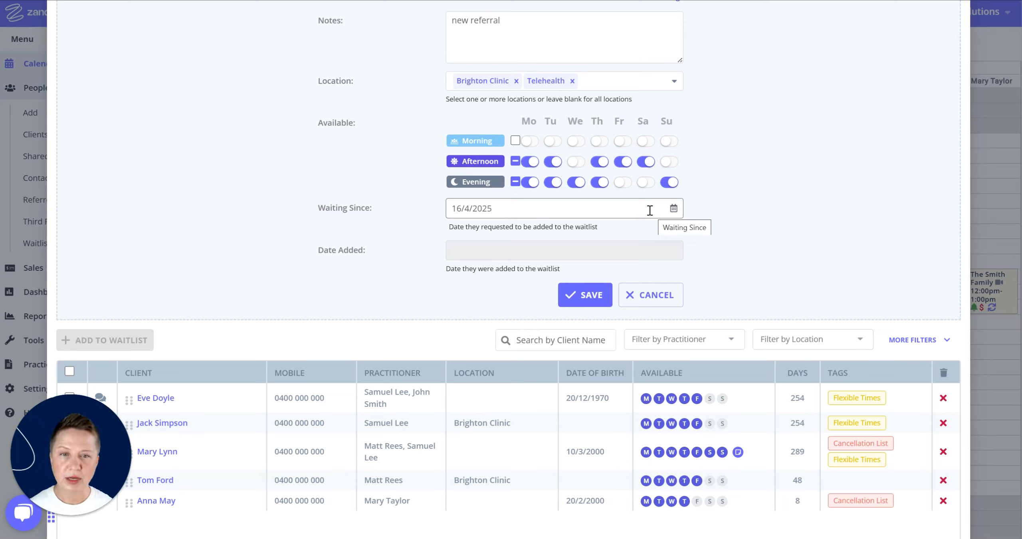
Set the Waiting Since date to 1 April 2025
click(674, 208)
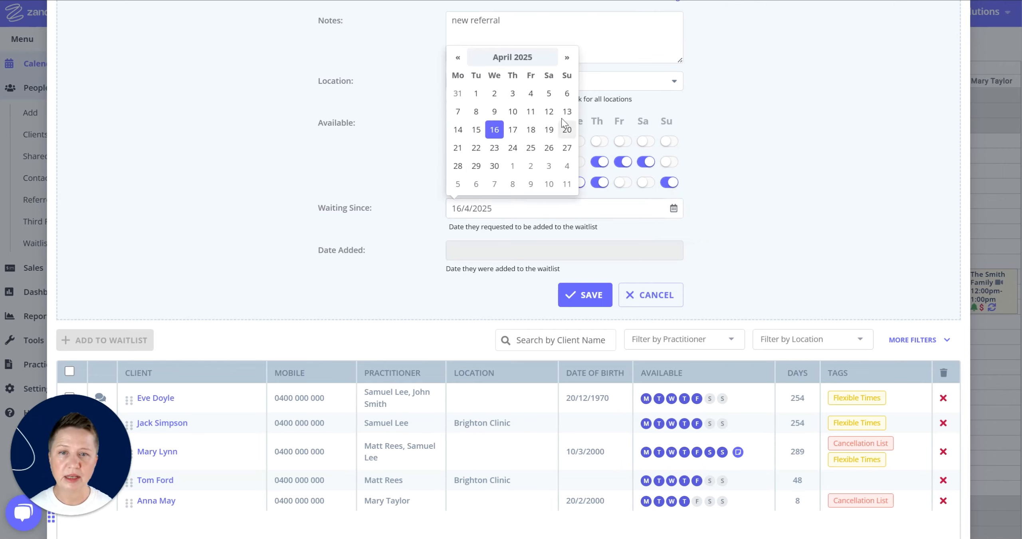
click(476, 94)
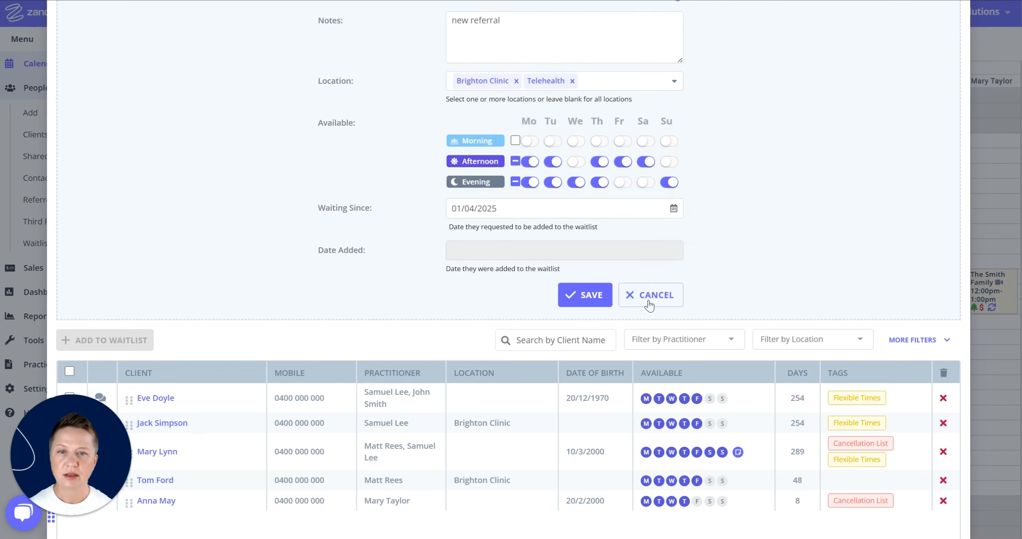
scroll(758, 247, down, 3)
click(482, 130)
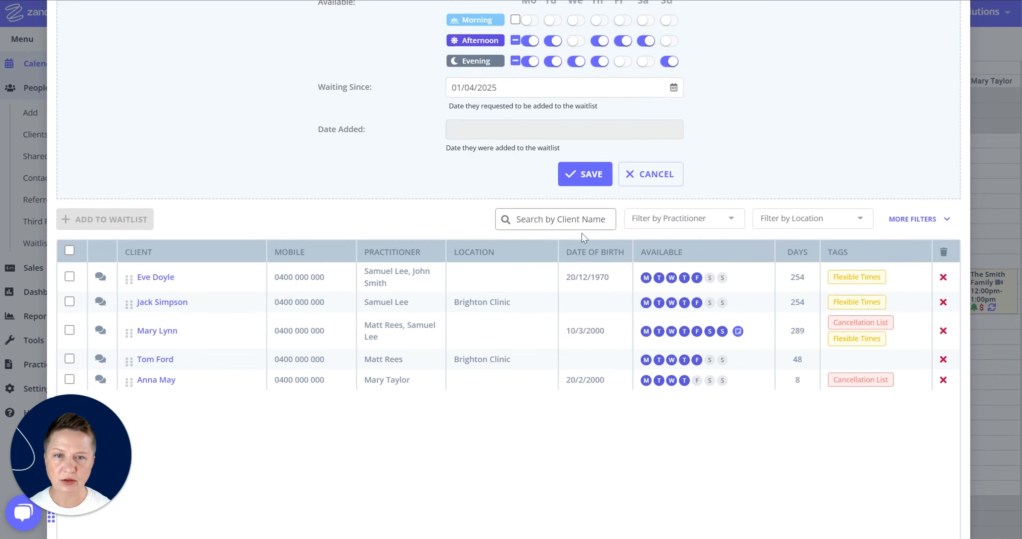
scroll(531, 286, up, 2)
scroll(531, 286, up, 1)
Save and close the entry, then begin another Add to Waitlist entry
click(586, 295)
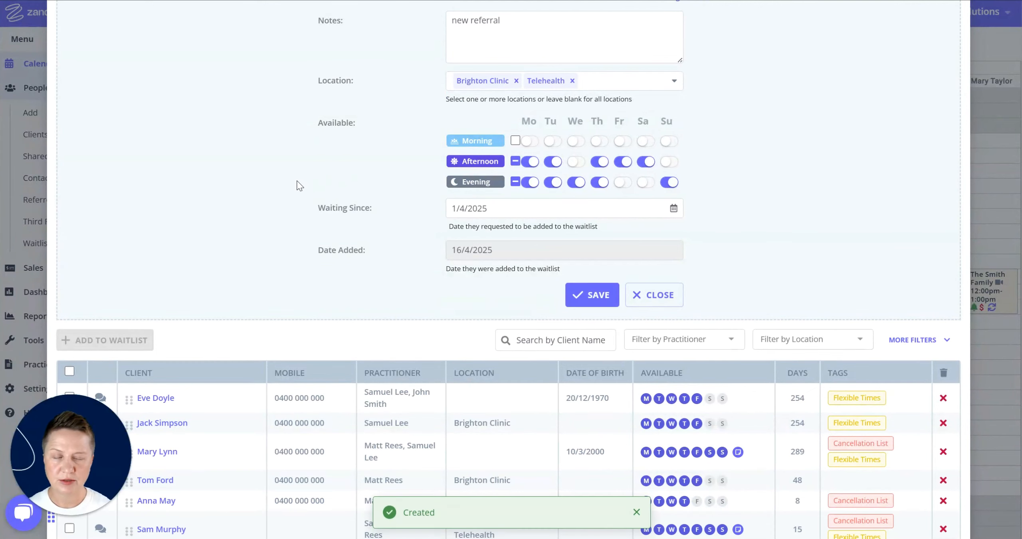
scroll(641, 189, up, 4)
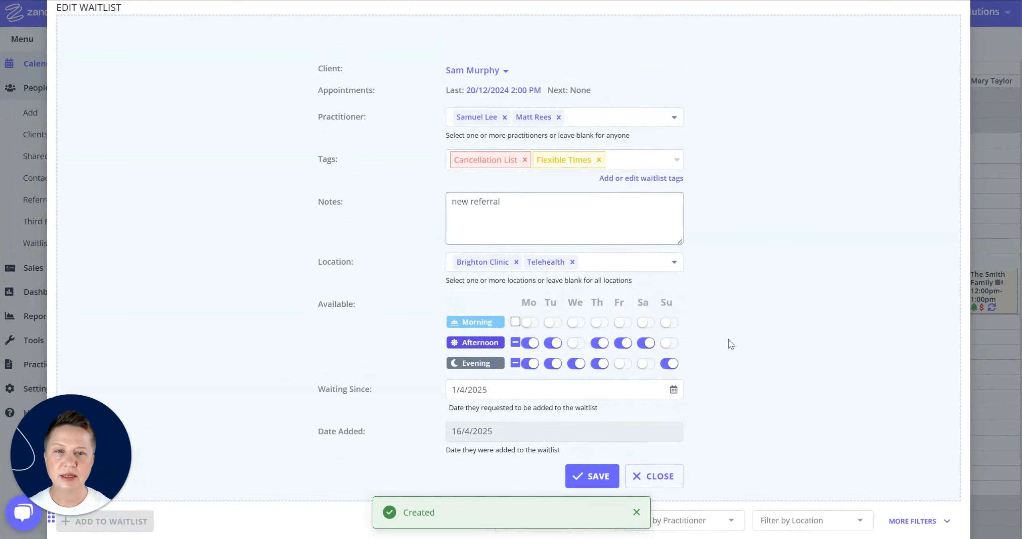
click(655, 476)
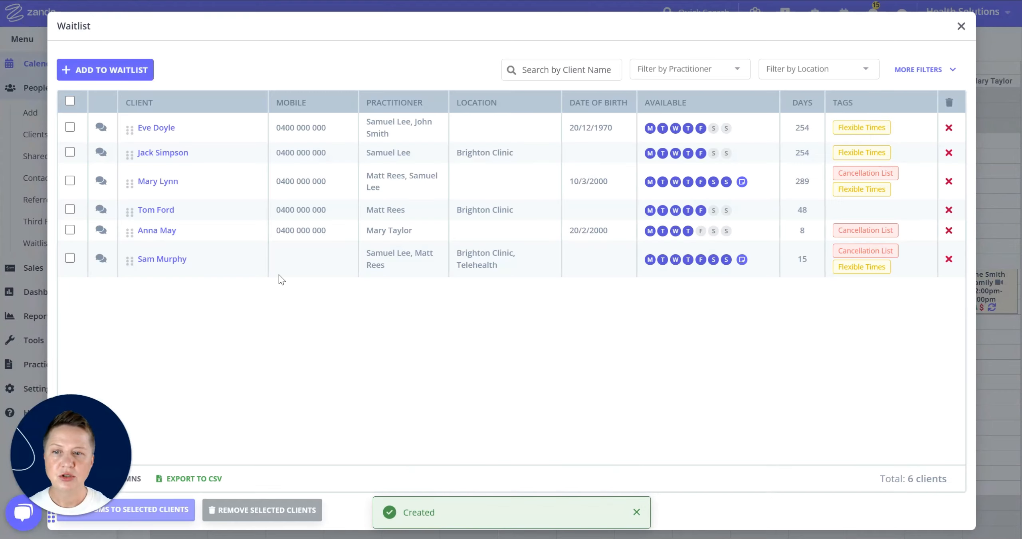
click(95, 71)
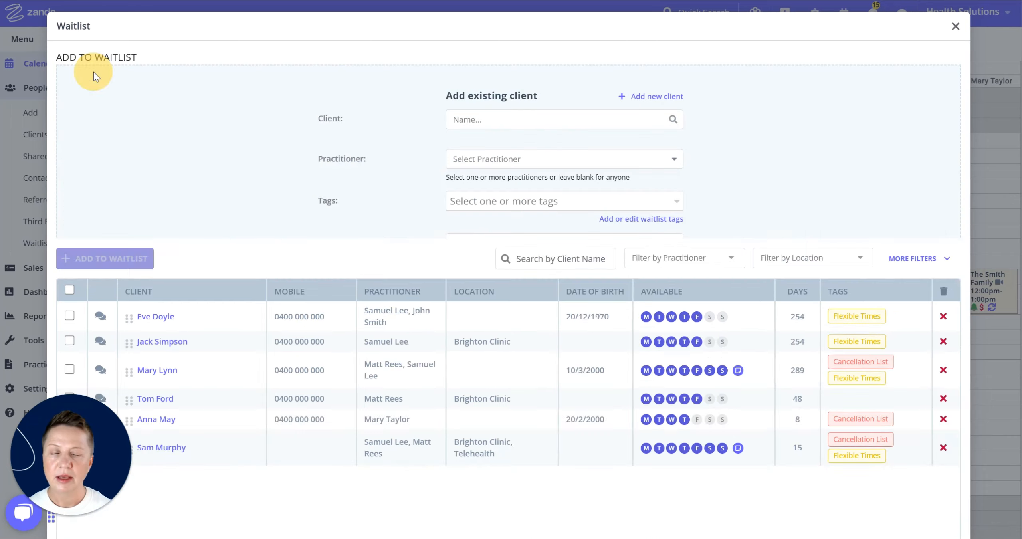
Switch to Add new client and enter the client's first name, last name and mobile number
click(647, 97)
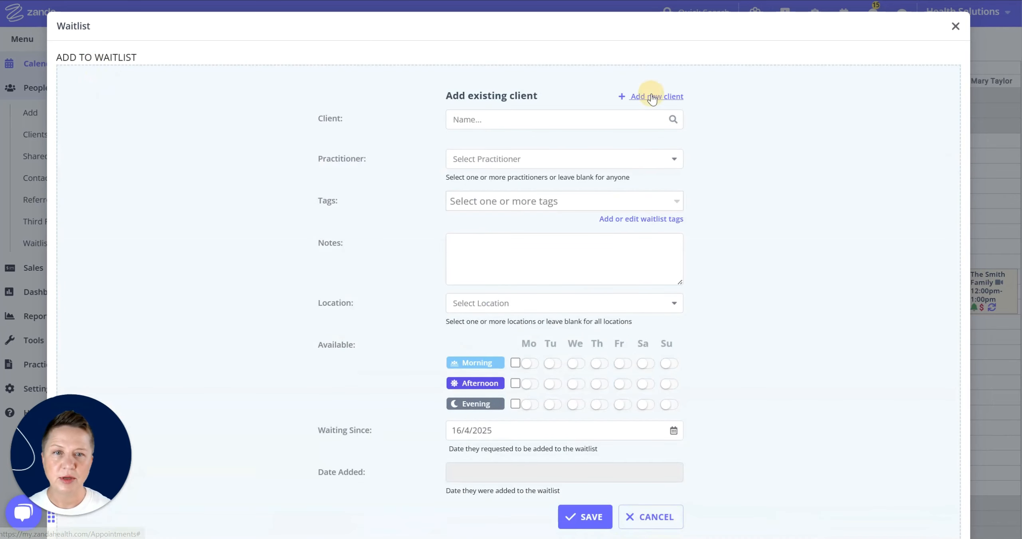
click(543, 125)
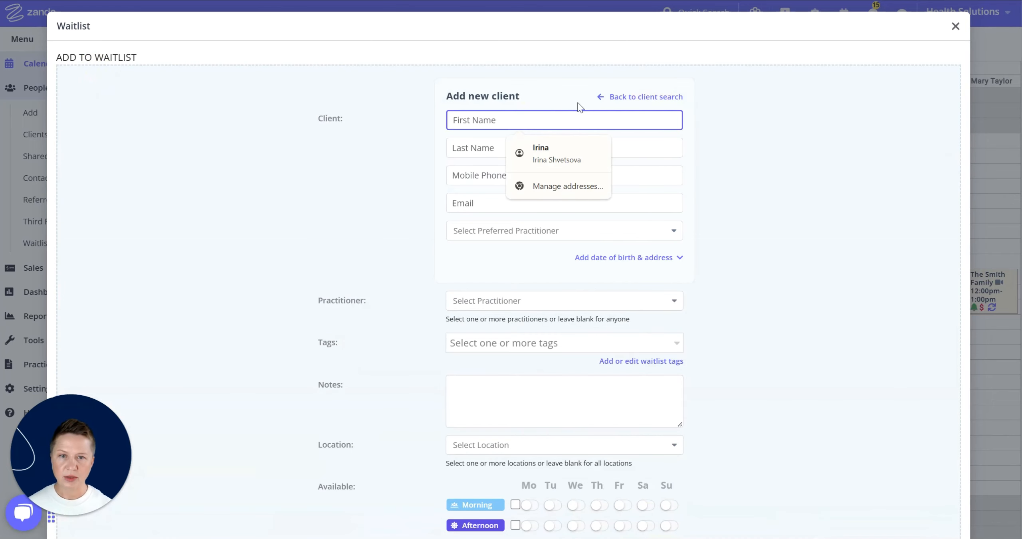
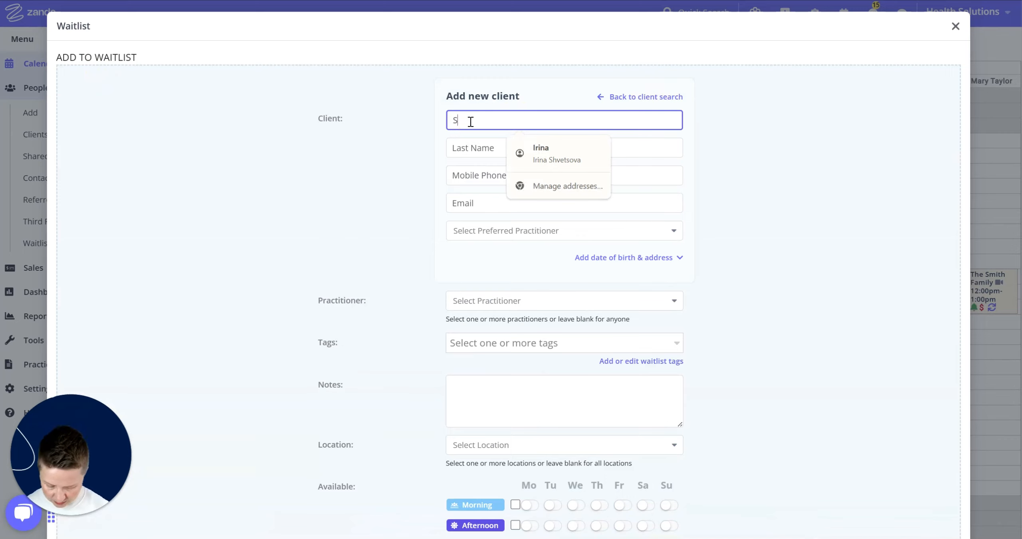
click(466, 147)
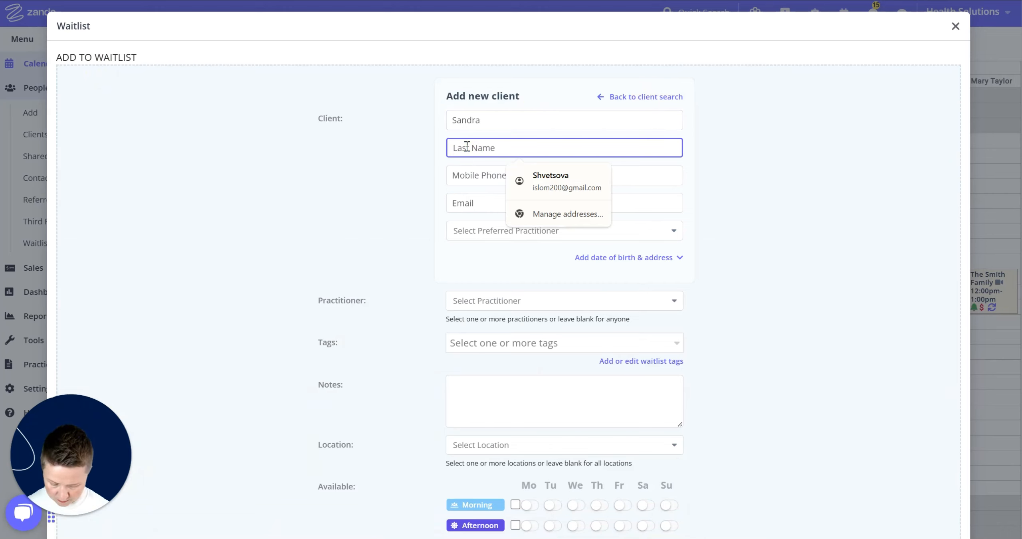
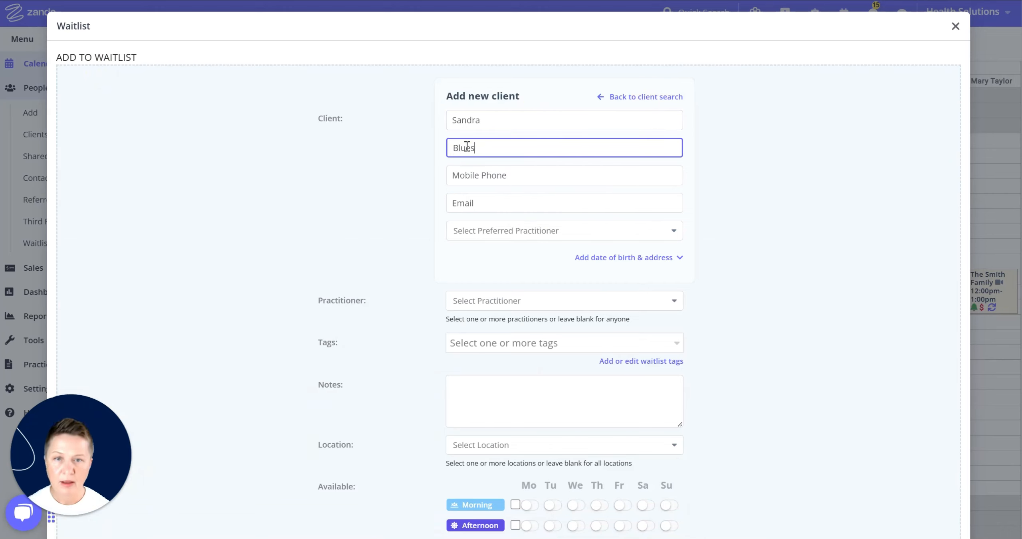
click(523, 176)
text(040)
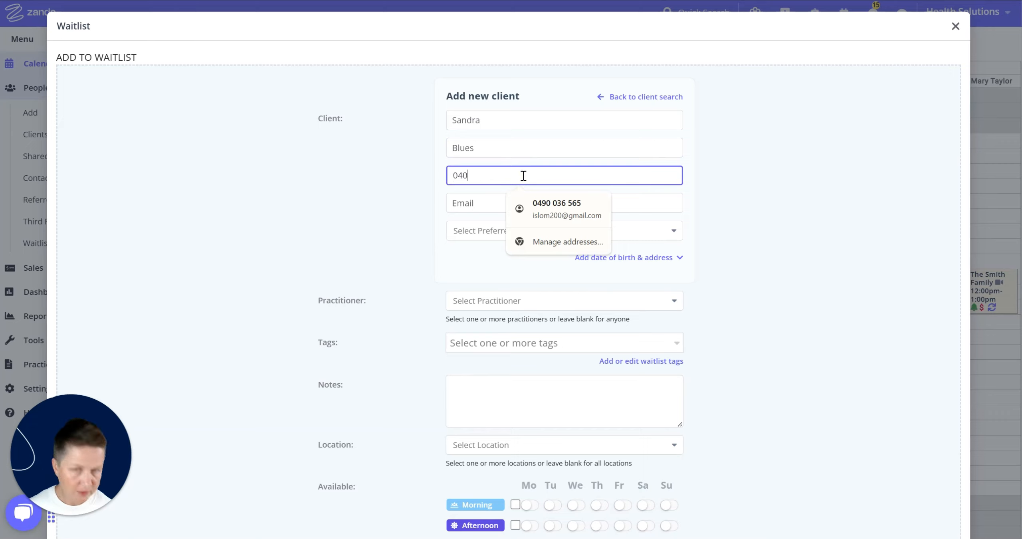
text(0000000)
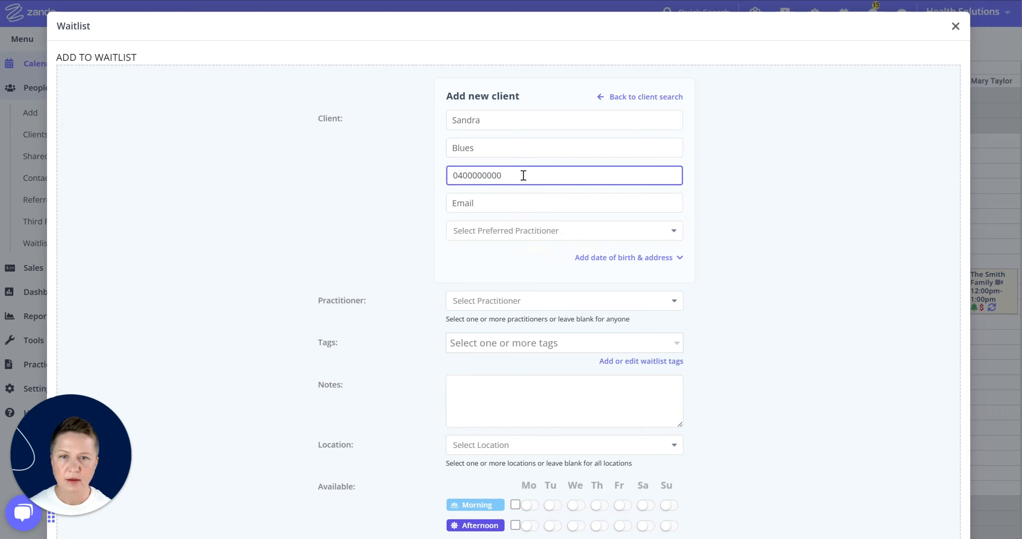
key(Tab)
Enter the client's e-mail address and choose their preferred practitioner
click(477, 202)
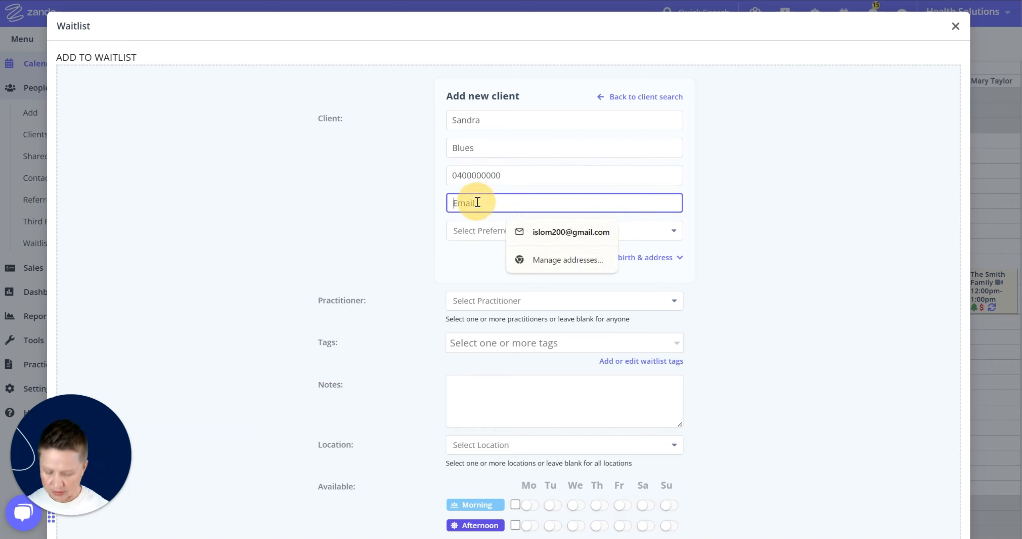
text(sand)
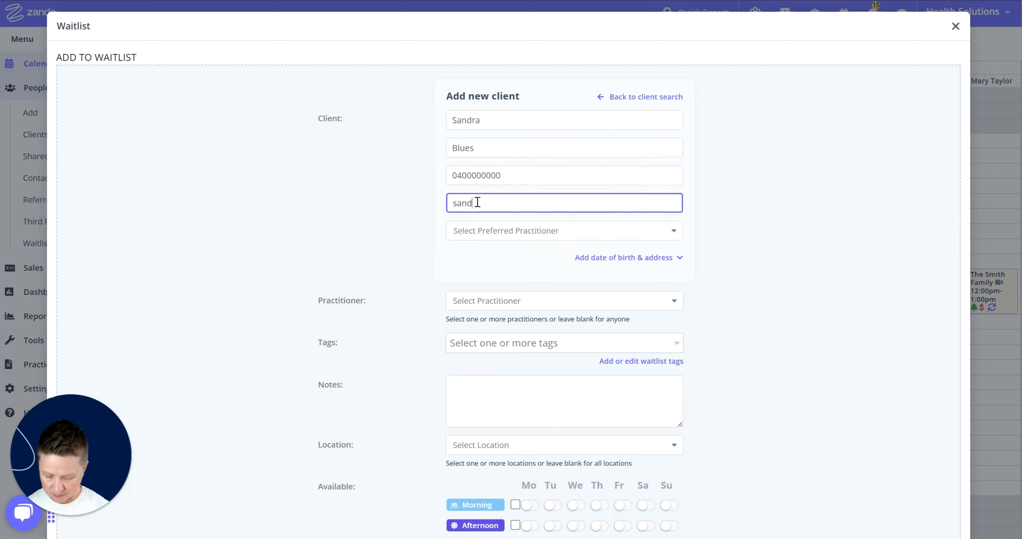
text(ra@test.com)
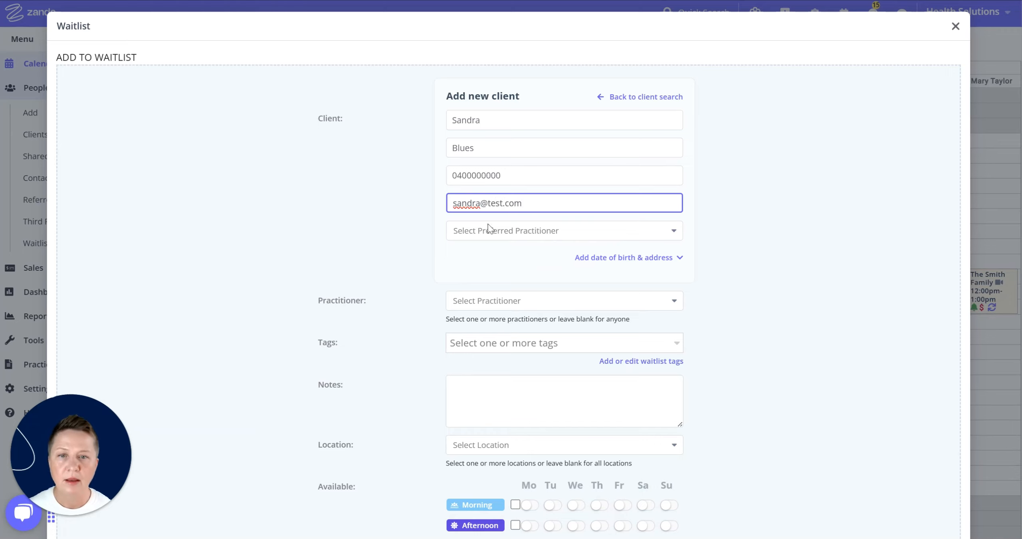
click(489, 229)
click(483, 253)
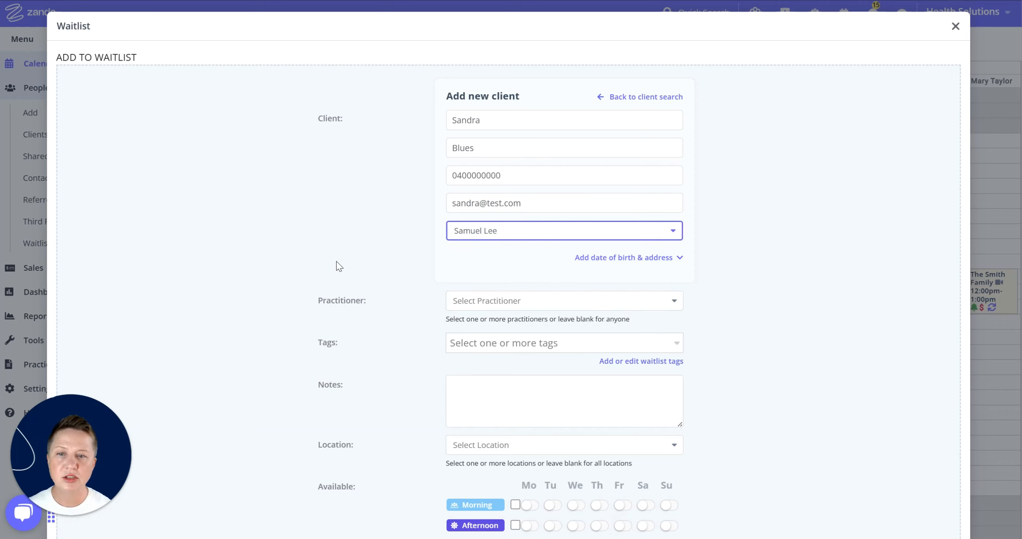
Assign the same practitioner to the waitlist entry and tag it New Client
scroll(401, 300, down, 3)
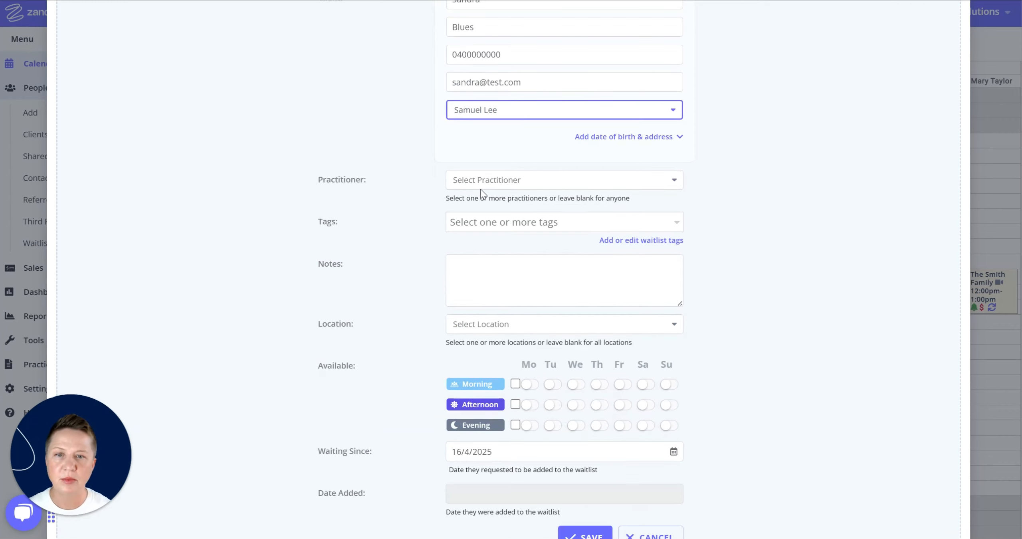
click(541, 110)
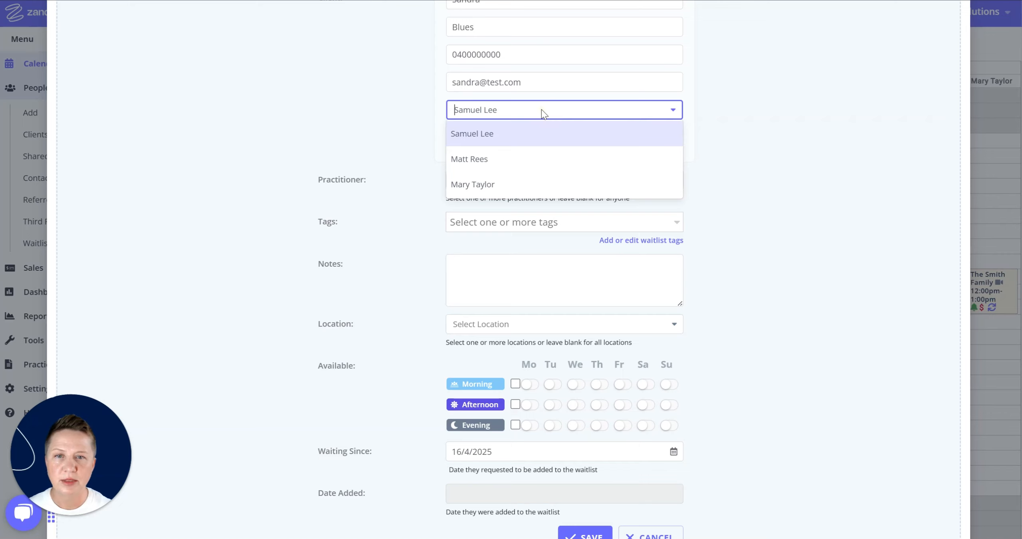
click(499, 136)
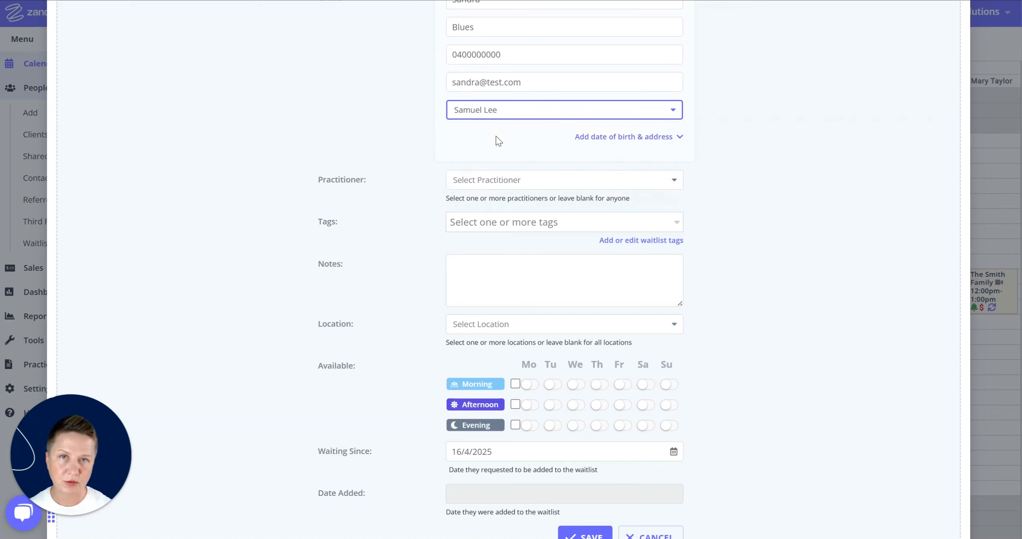
click(519, 182)
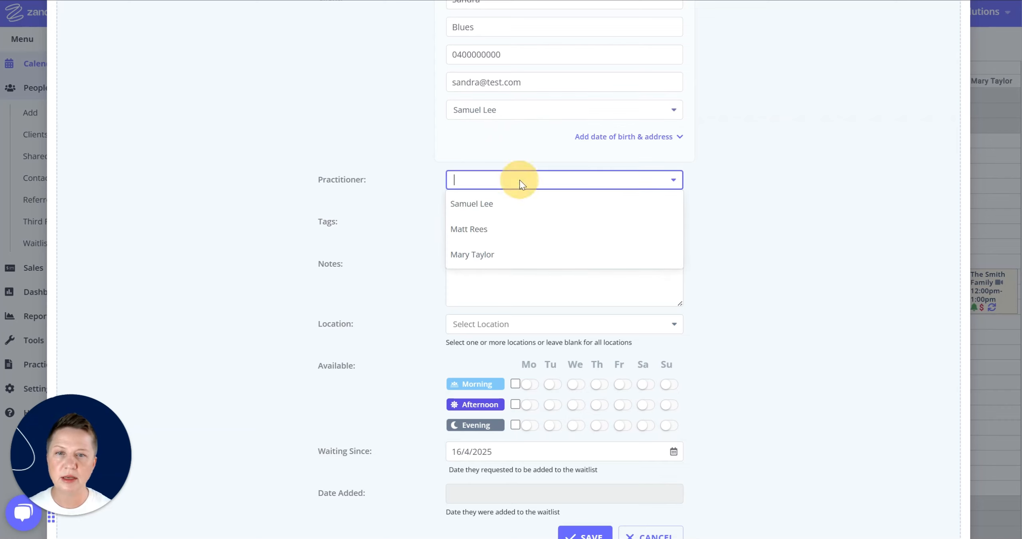
click(491, 204)
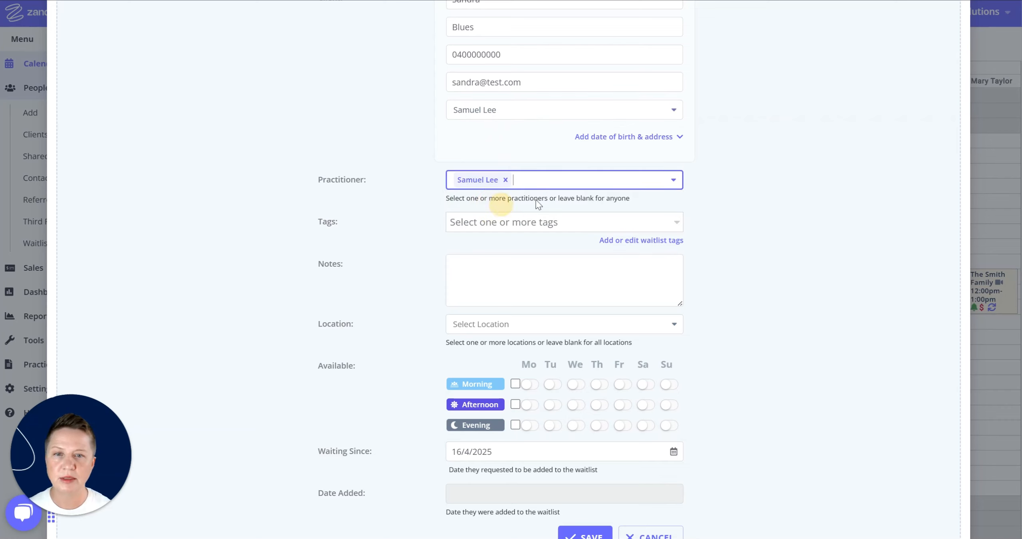
click(485, 230)
click(471, 278)
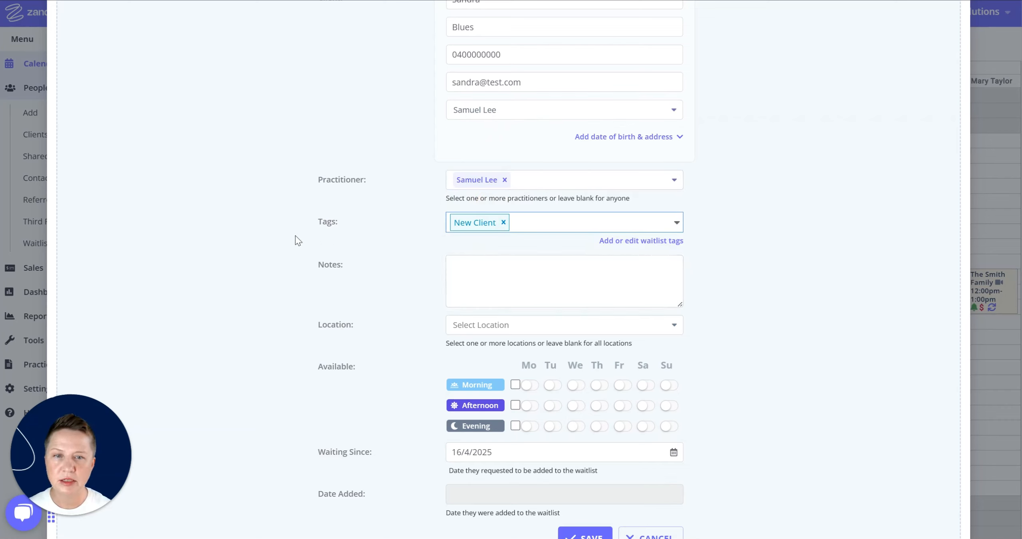
Add the note 'new client', set location Phone Consult, tick weekday mornings, and save
scroll(419, 223, down, 1)
scroll(419, 223, down, 2)
click(496, 200)
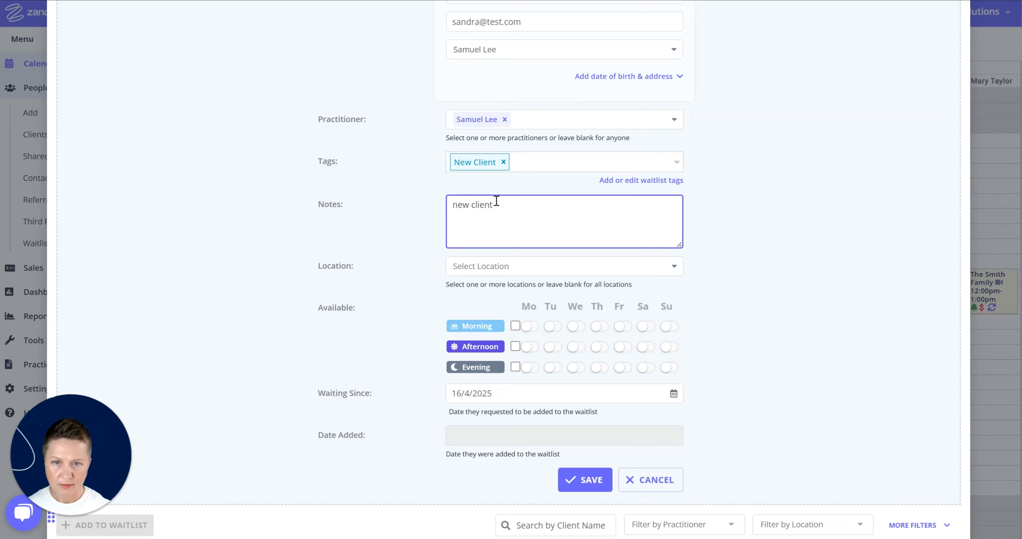
click(517, 268)
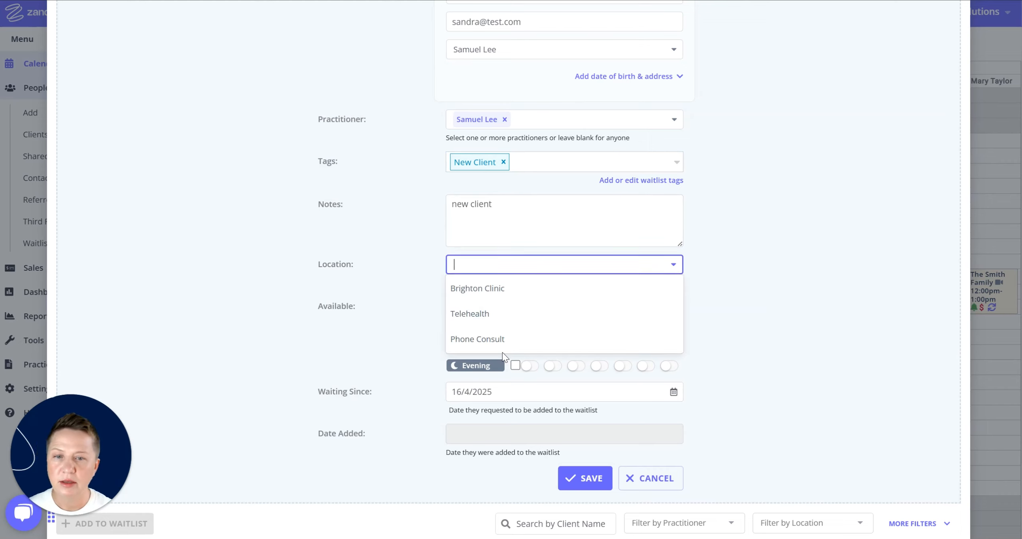
click(502, 339)
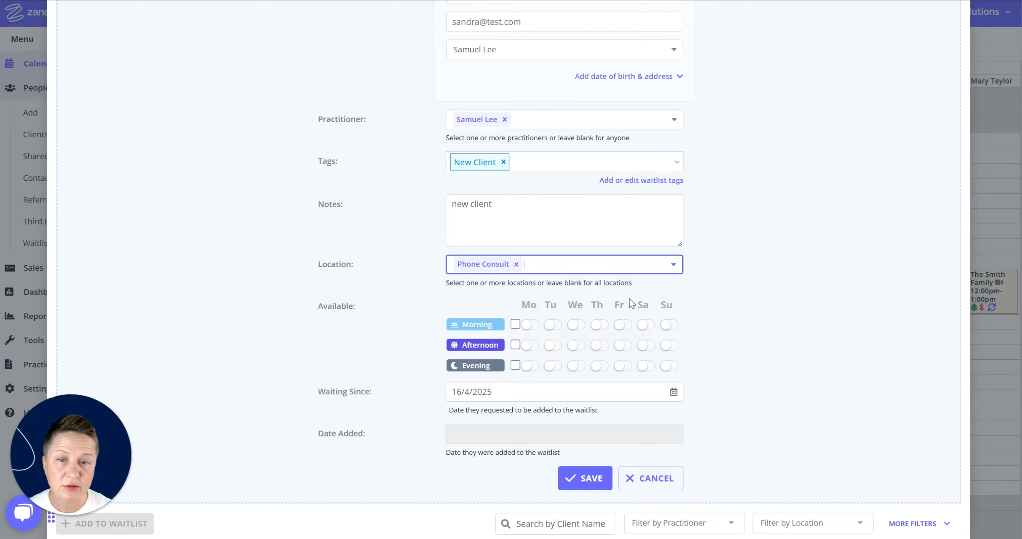
scroll(631, 303, down, 3)
click(515, 203)
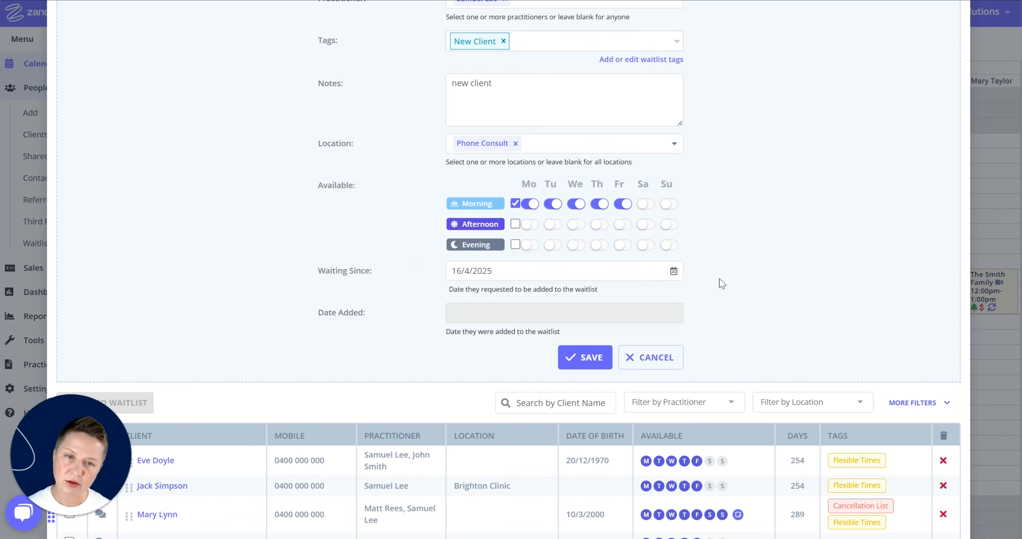
scroll(710, 258, down, 3)
click(581, 246)
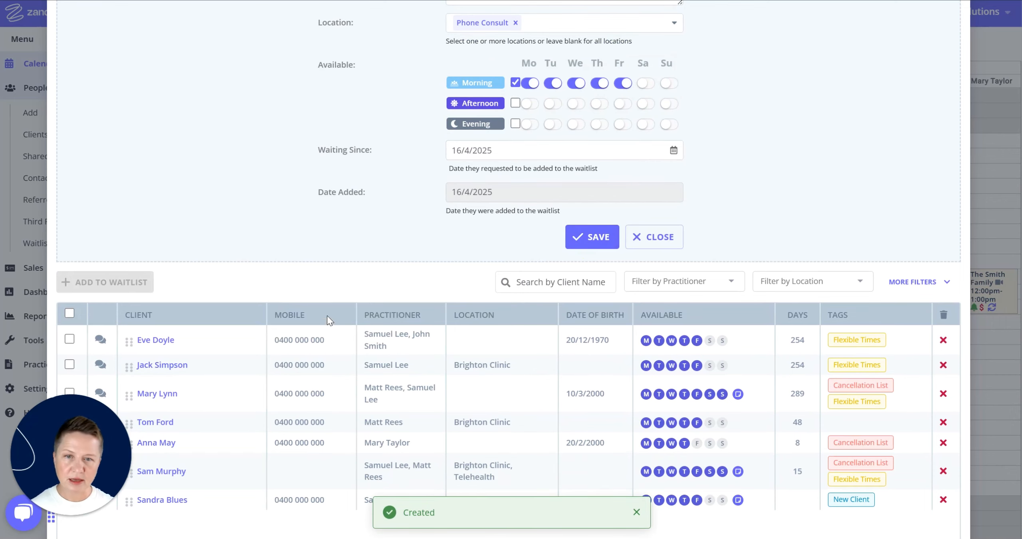
Close the add-to-waitlist form, then close the seven-client Waitlist window to reach the calendar
scroll(336, 233, up, 7)
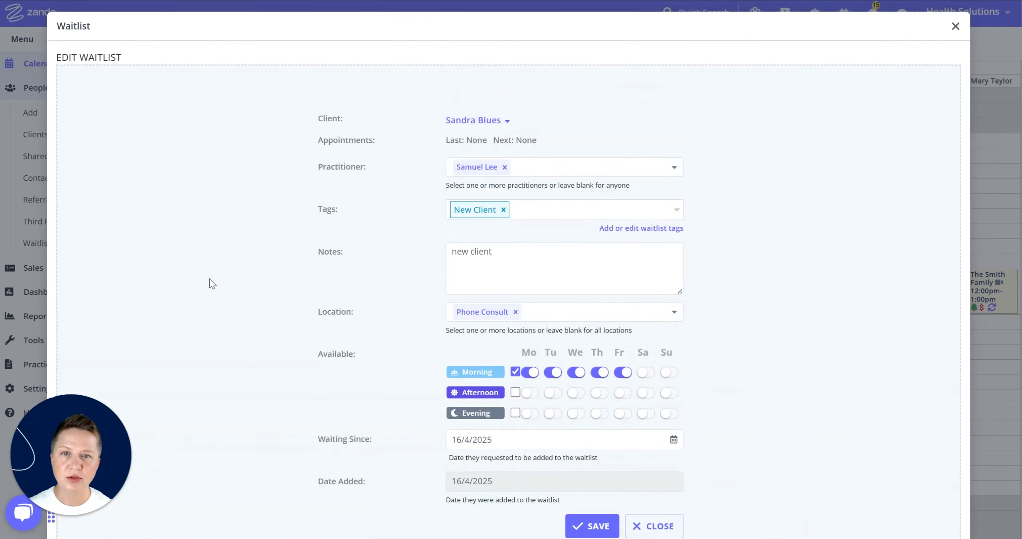
scroll(213, 280, down, 2)
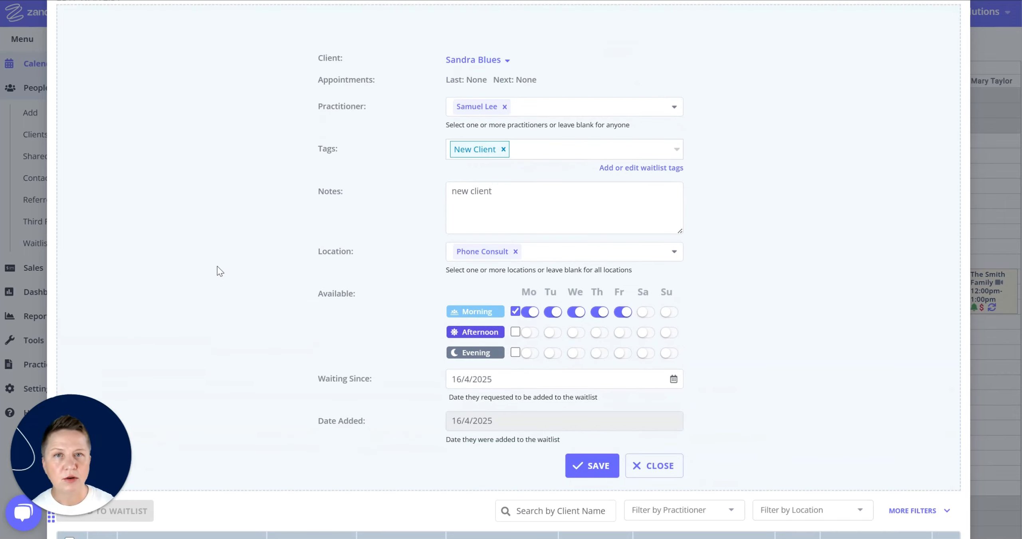
scroll(221, 279, down, 5)
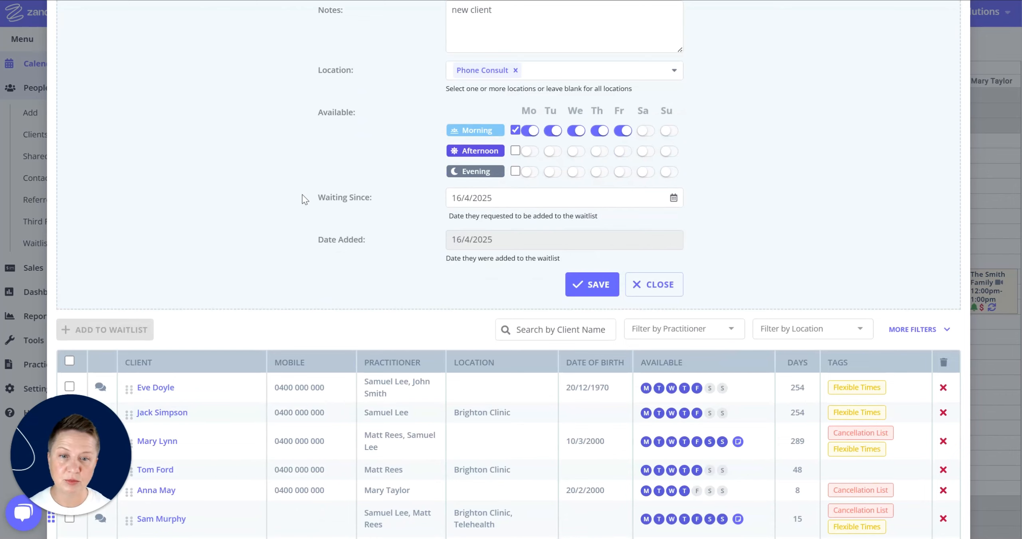
scroll(466, 143, down, 7)
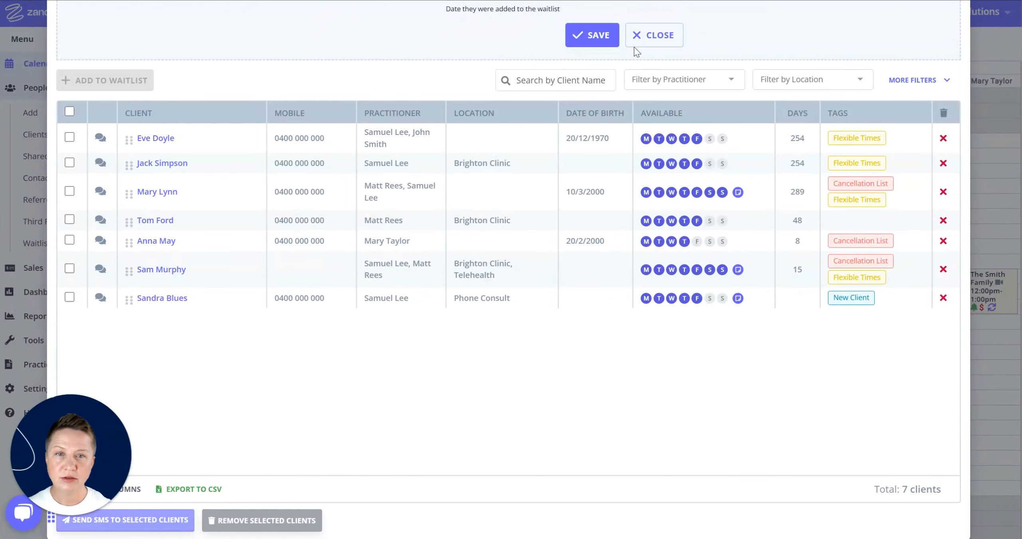
click(644, 35)
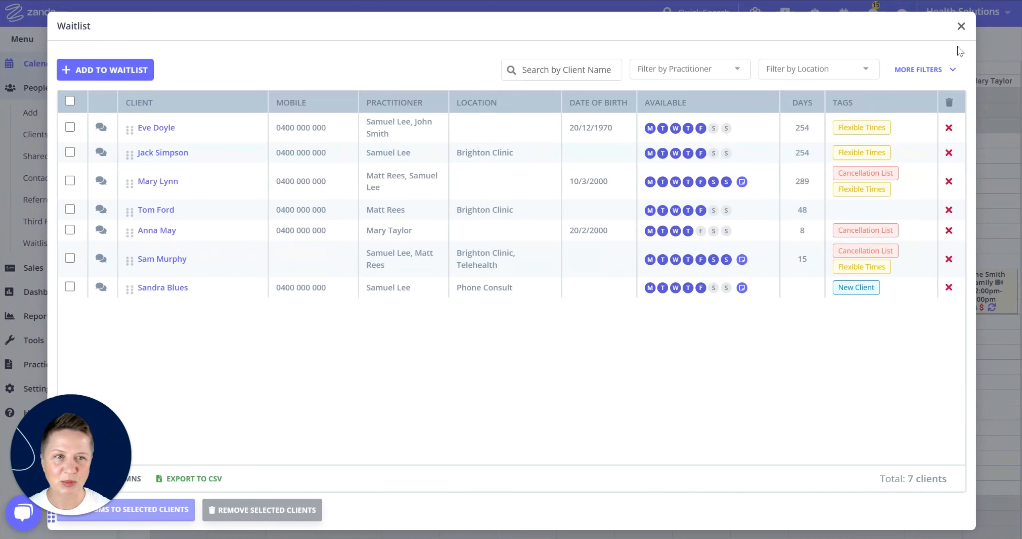
click(961, 26)
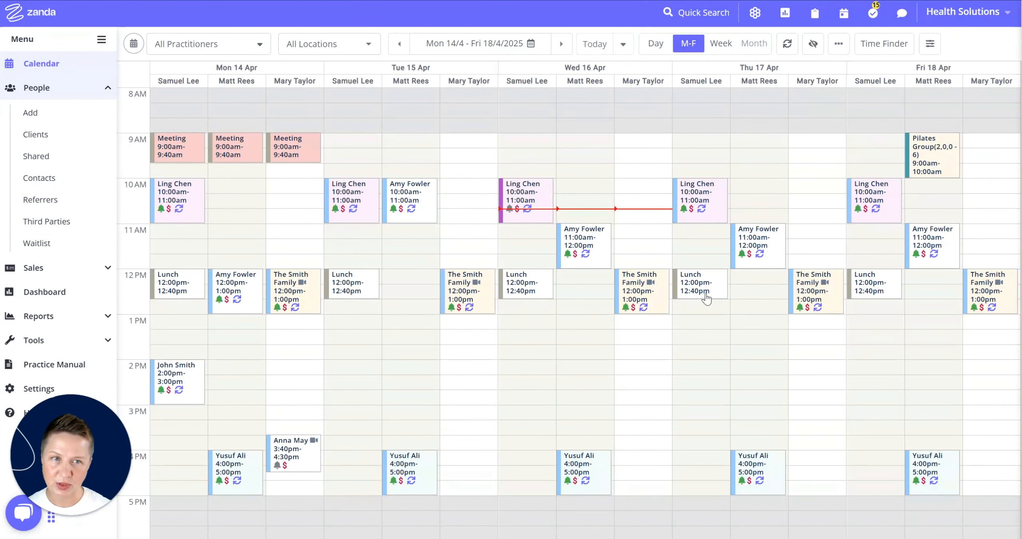
Bring the waitlist of seven clients back up over the weekly calendar
click(844, 16)
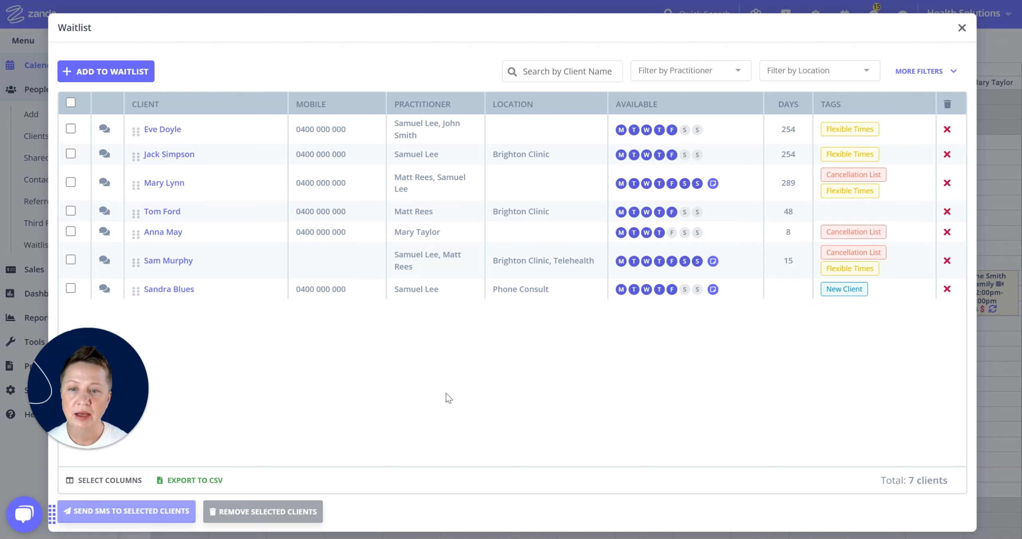
Add Date of birth and Notes columns to the waitlist table and drop the Days column
click(112, 482)
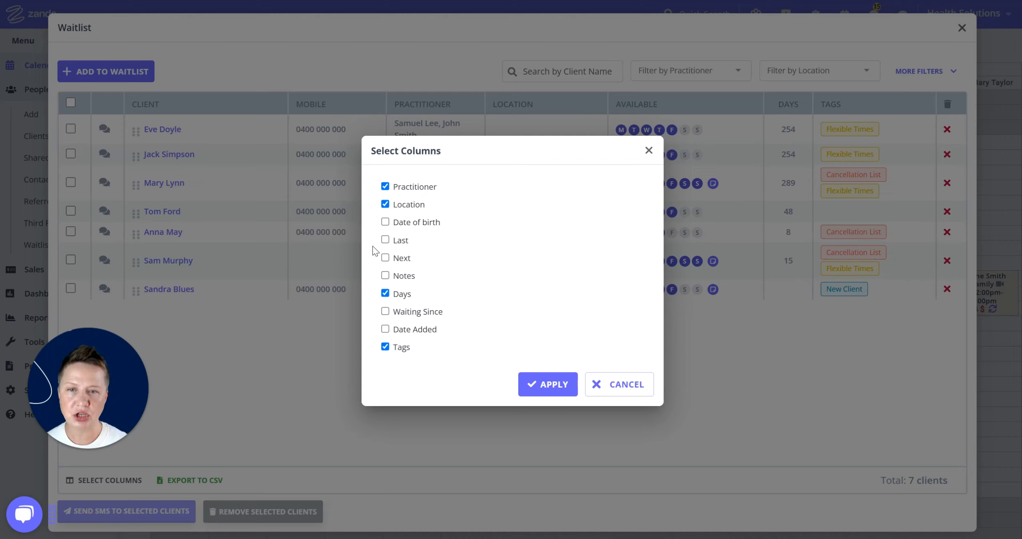
click(385, 222)
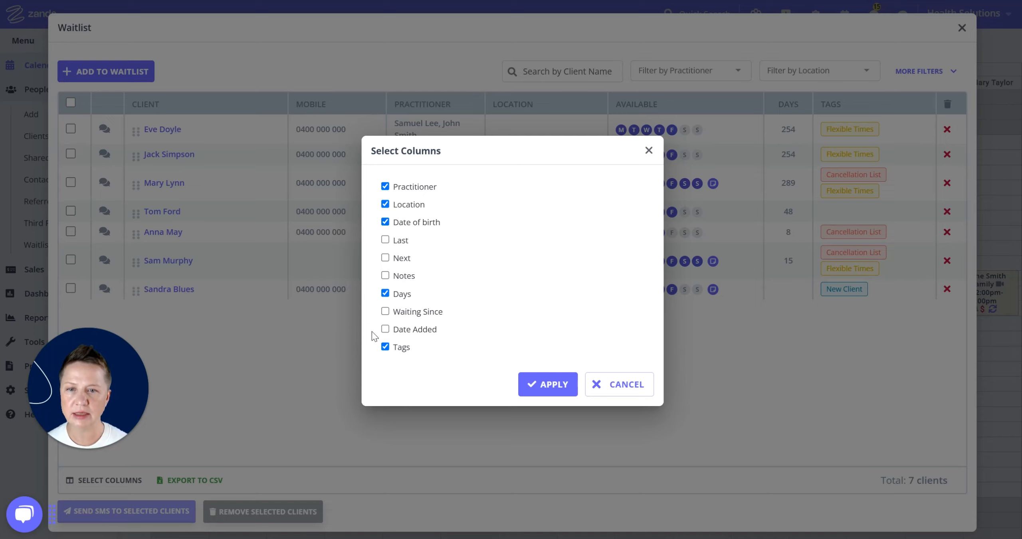
click(385, 276)
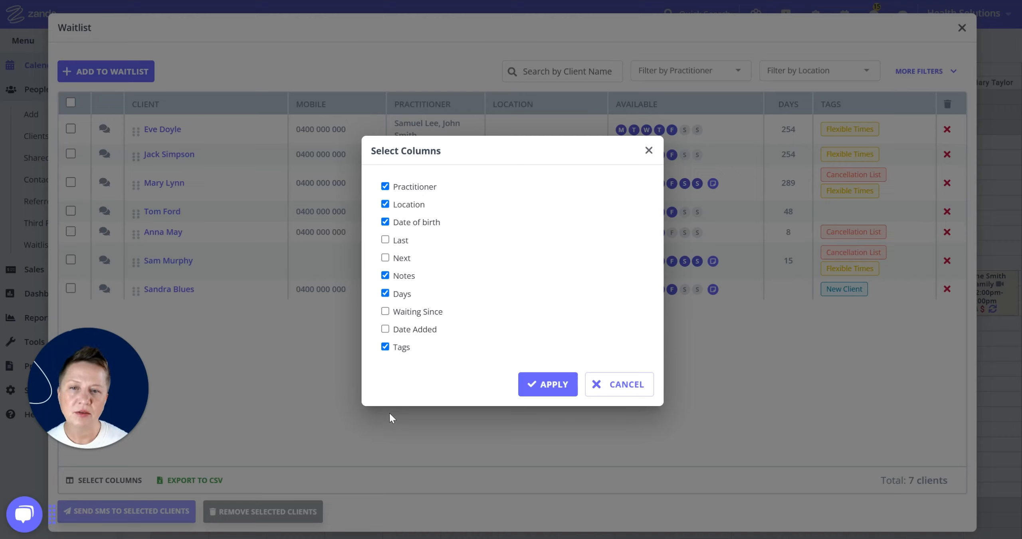
click(385, 294)
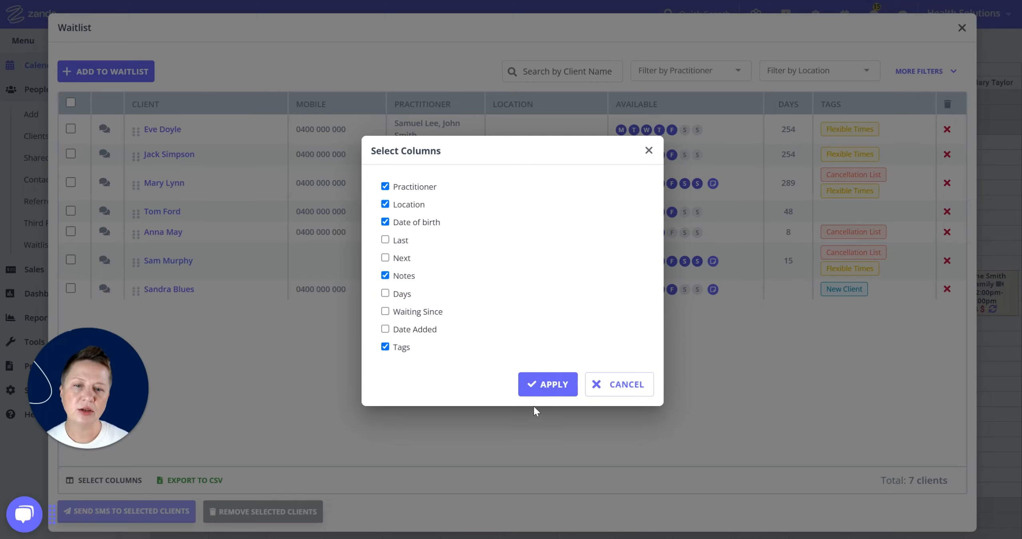
click(547, 390)
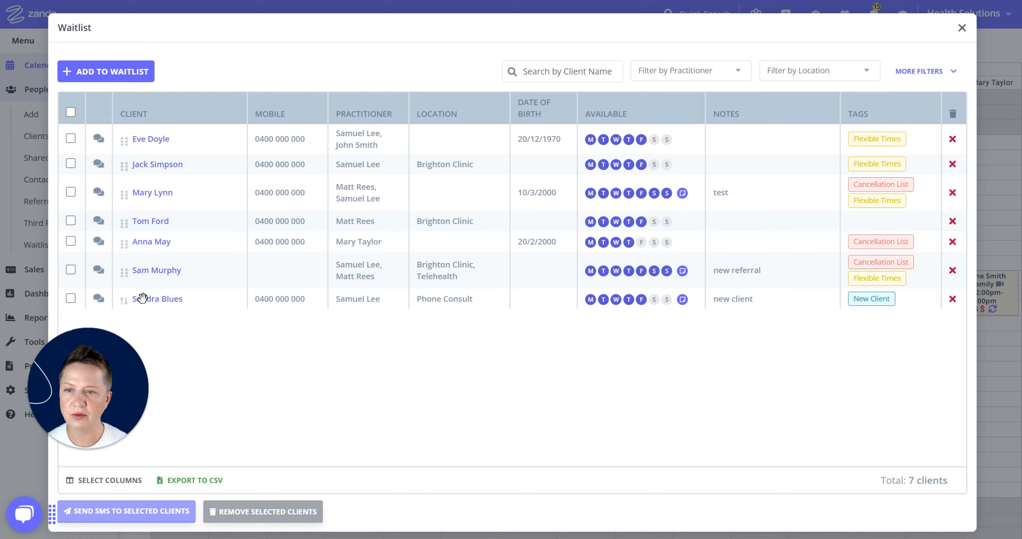
Drag the New Client row up to the first position in the waitlist table
click(126, 304)
drag(126, 304, 123, 132)
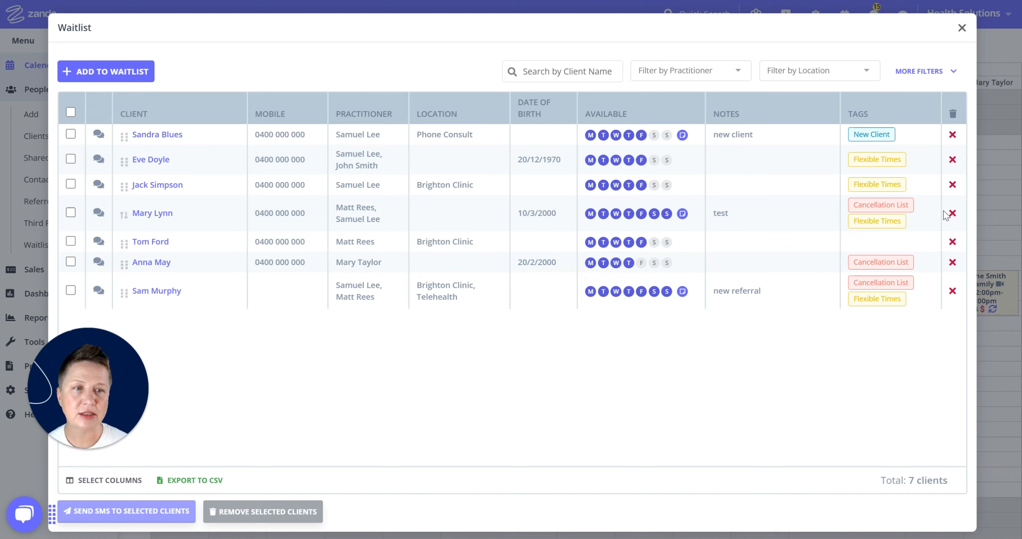
click(938, 223)
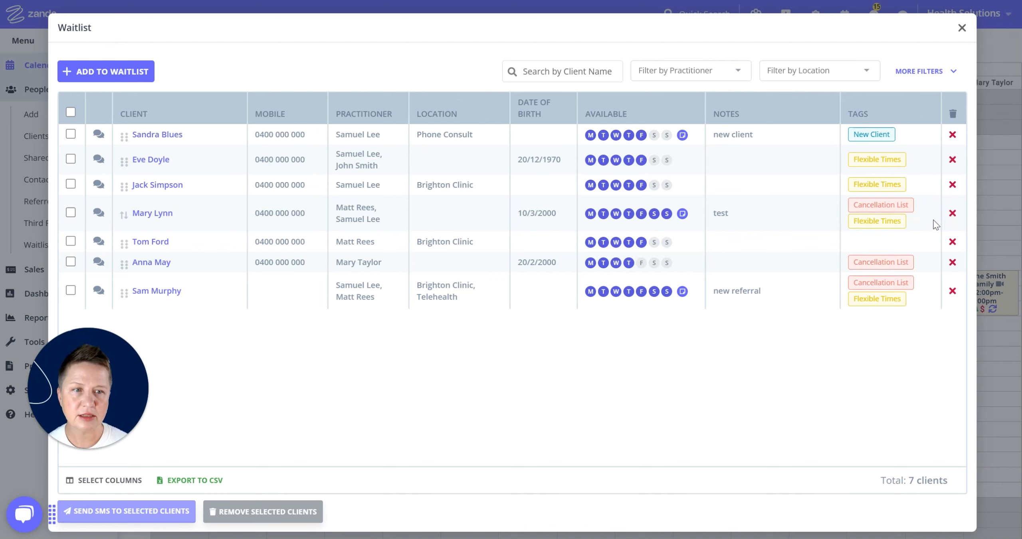
Remove the client noted 'test', keeping the waitlist note in their Admin notes
click(953, 213)
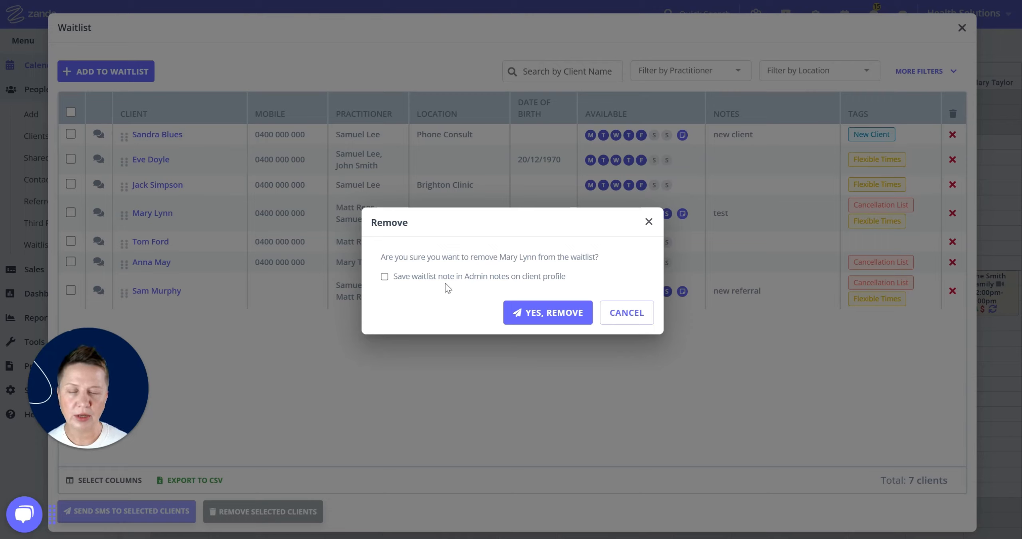
click(384, 276)
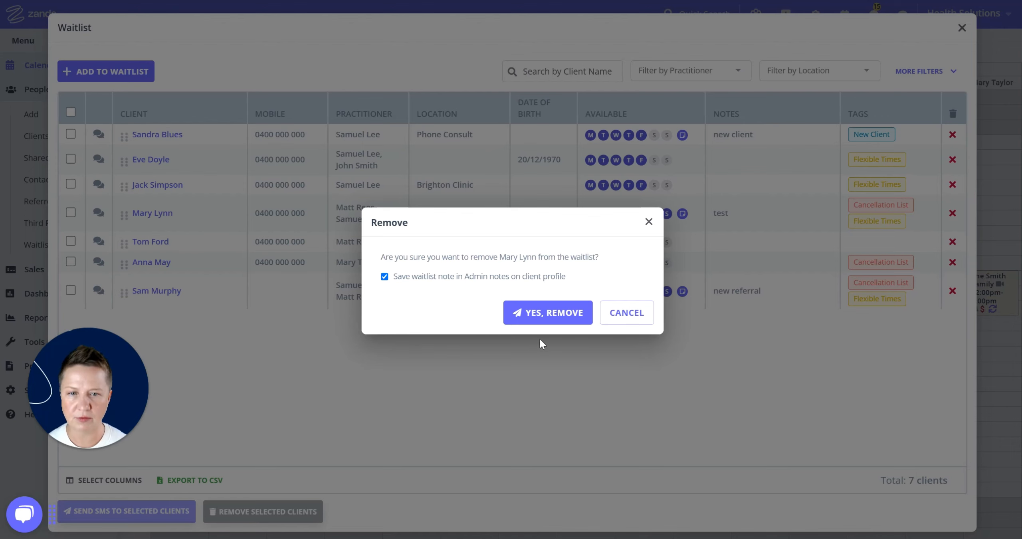
click(549, 321)
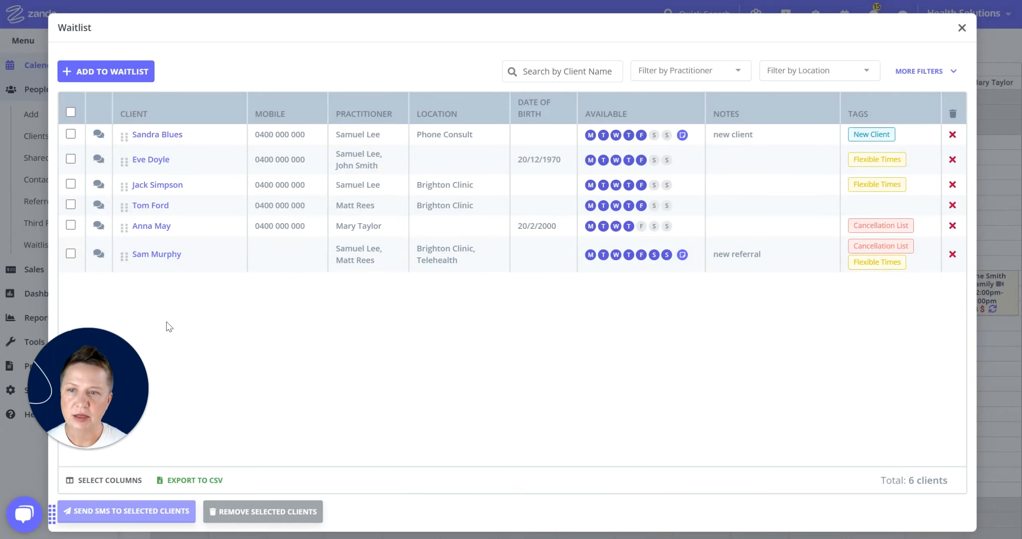
click(71, 204)
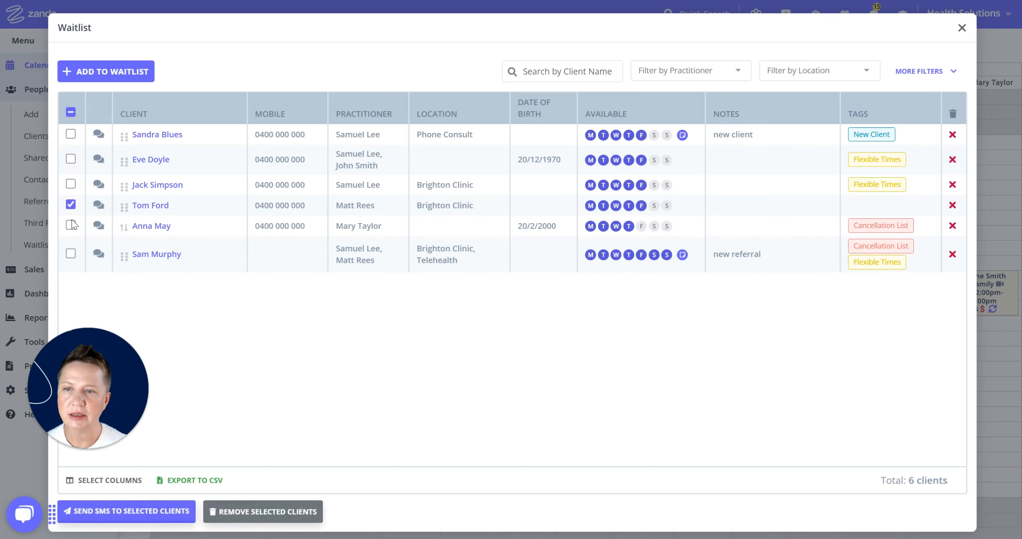
click(71, 226)
click(71, 254)
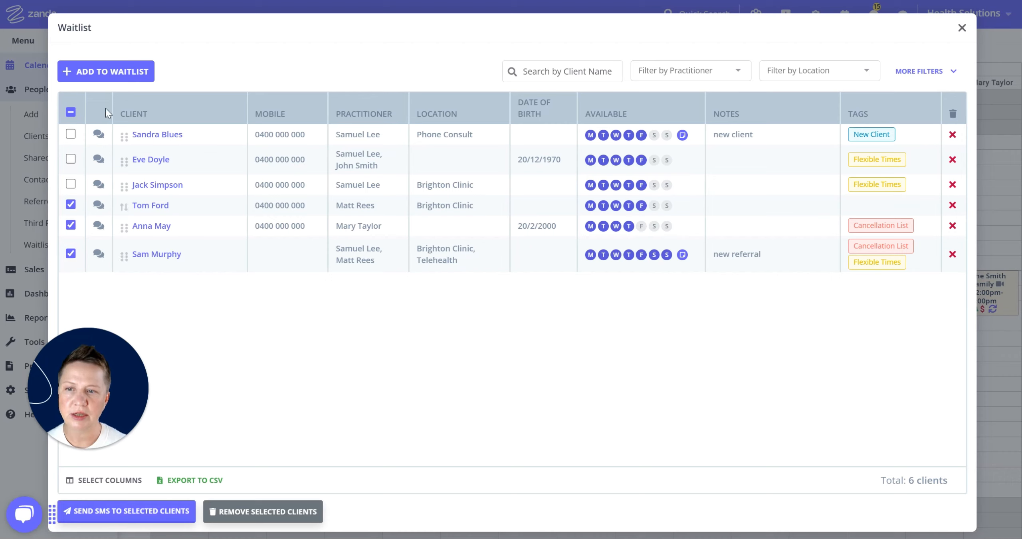
click(335, 516)
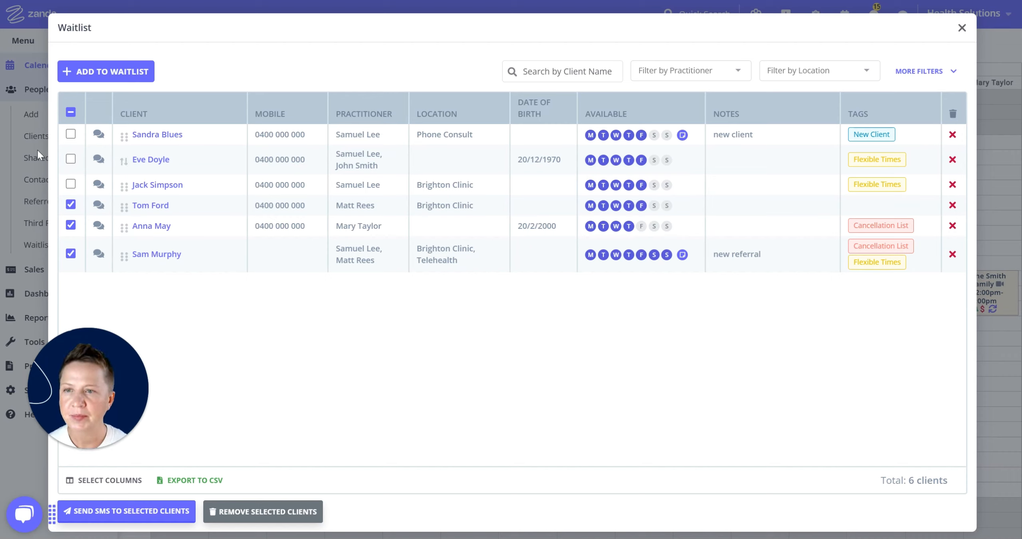
click(71, 112)
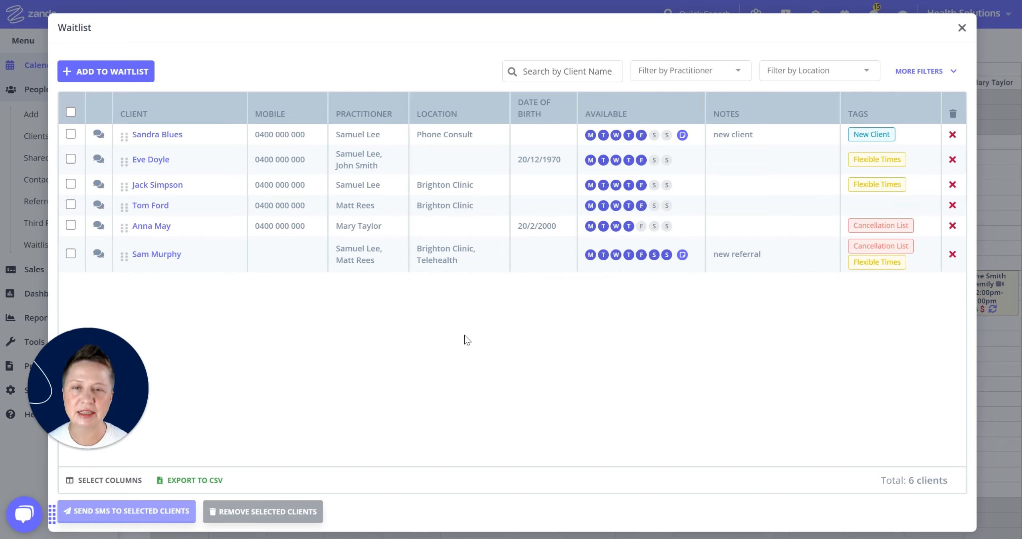
click(790, 43)
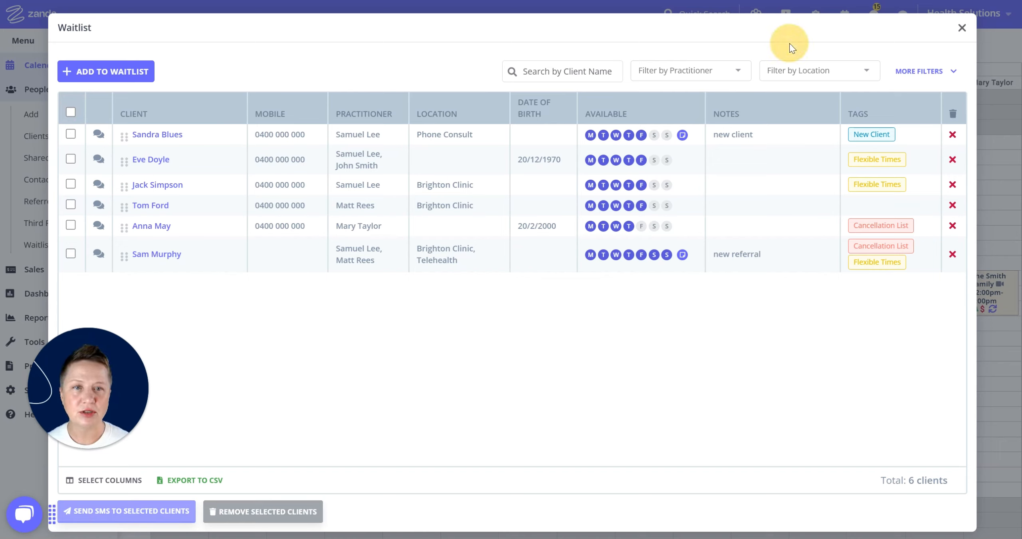
click(791, 45)
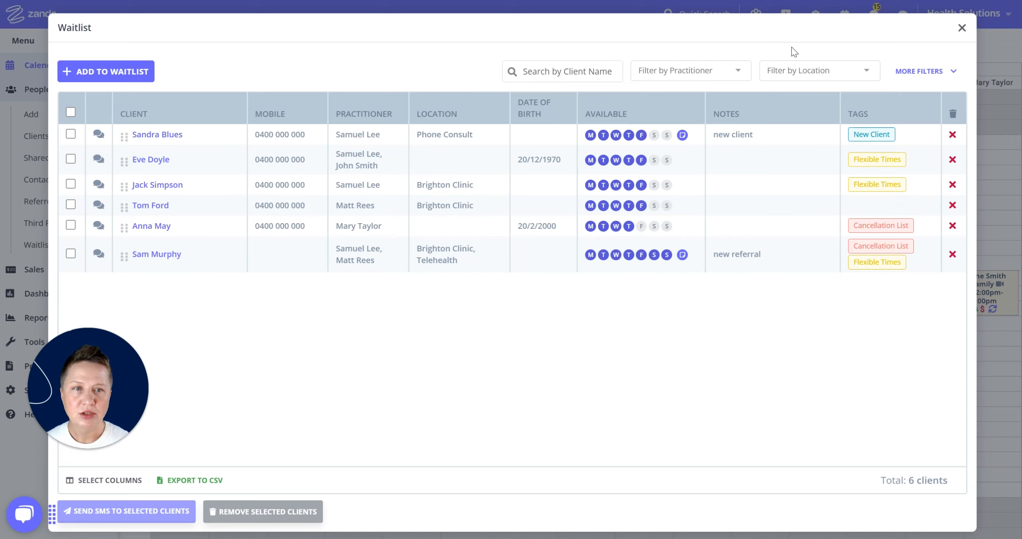
click(565, 71)
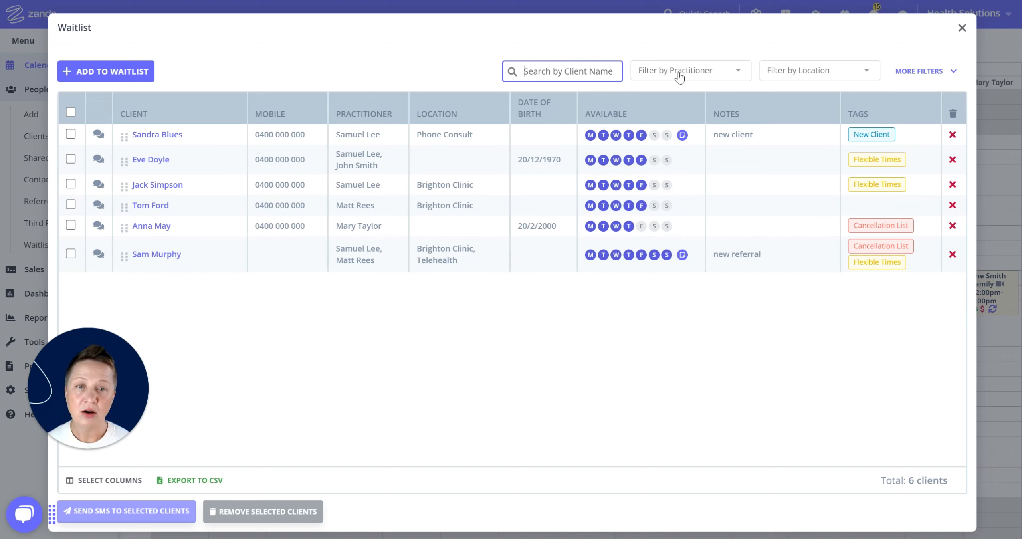
click(737, 72)
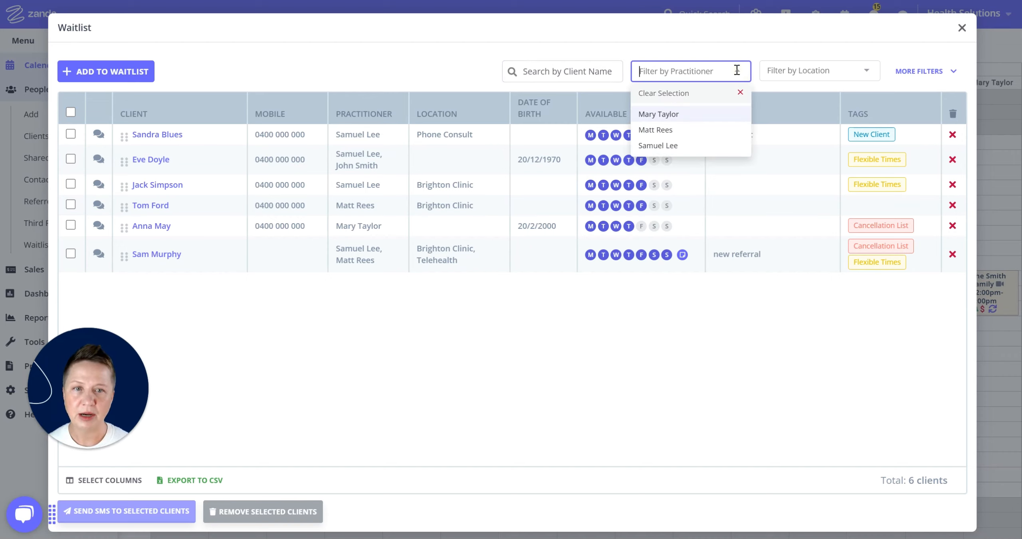
click(672, 147)
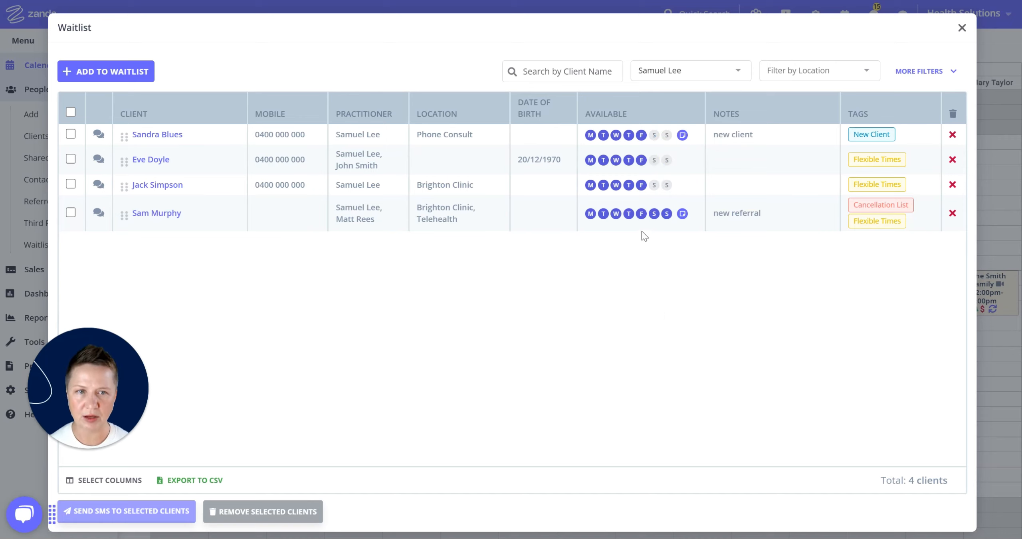
click(769, 76)
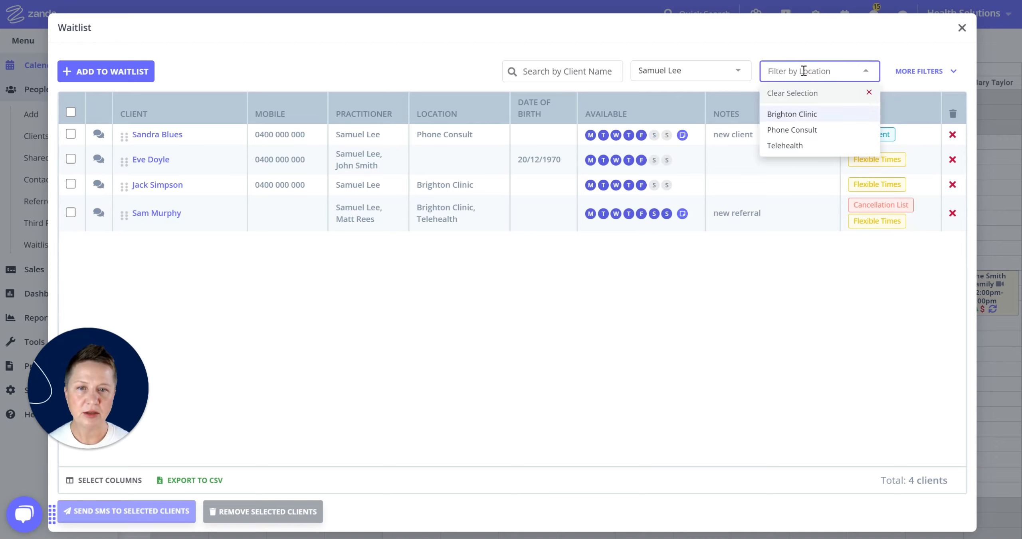
click(797, 114)
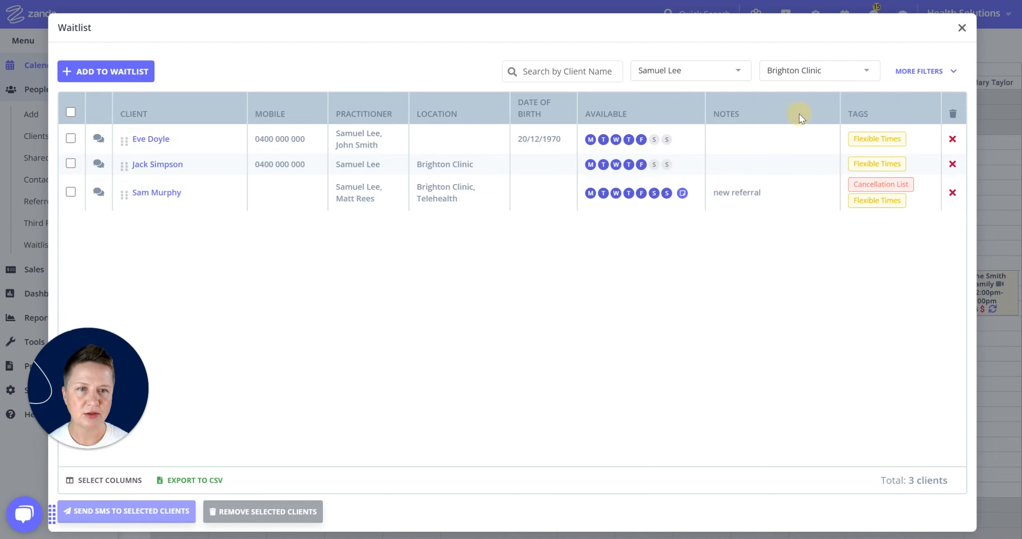
click(942, 76)
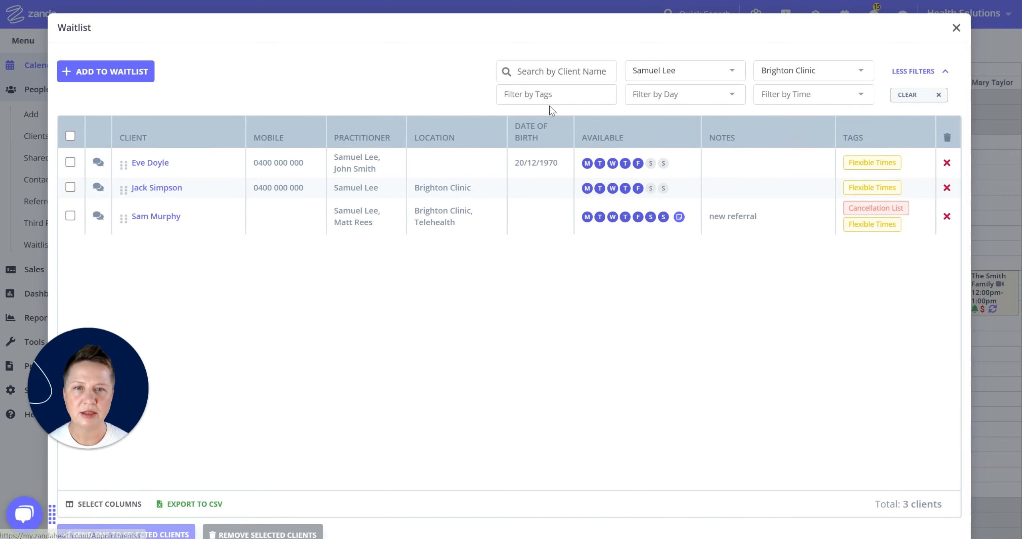
Add filters for the Flexible Times tag, Tuesday and Morning, narrowing the list to two clients
click(549, 95)
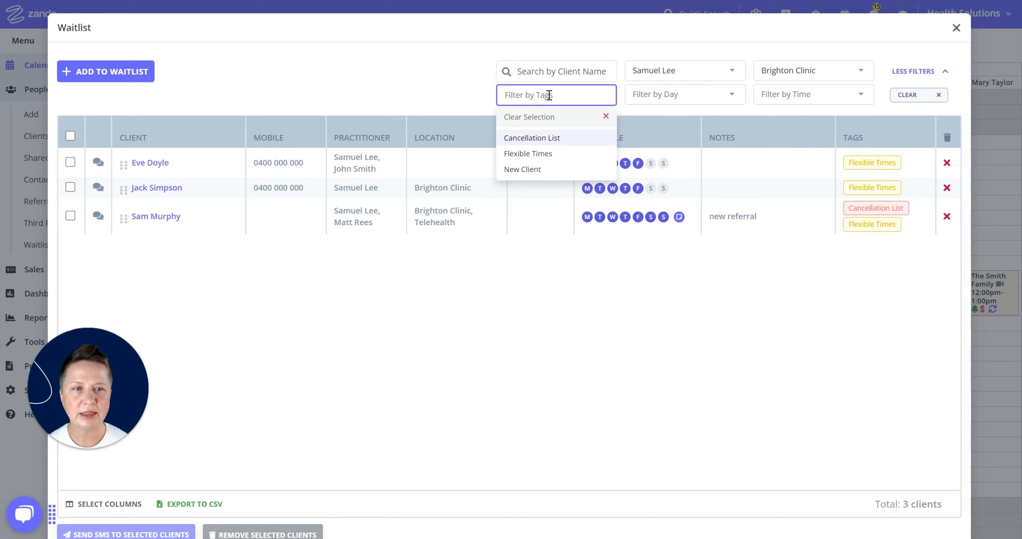
click(547, 158)
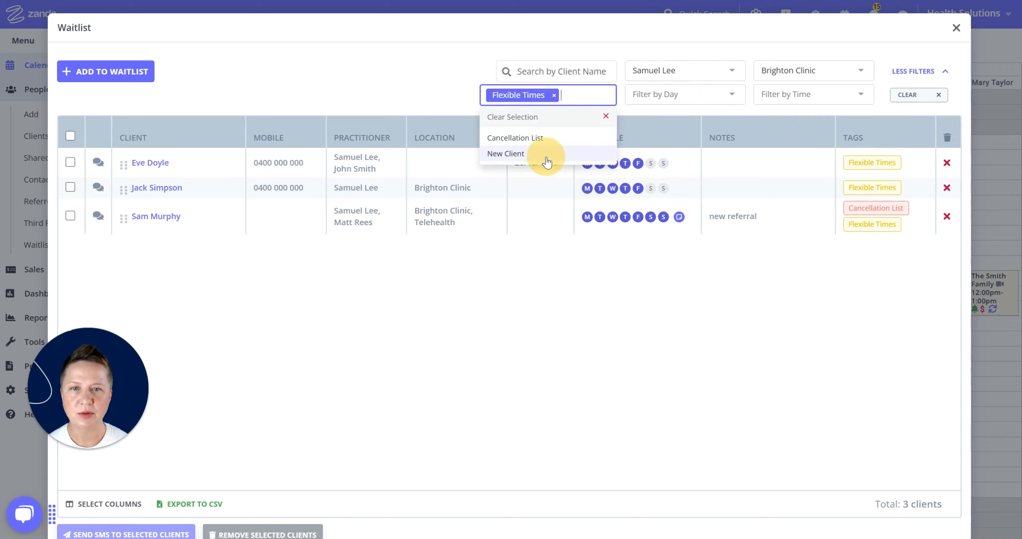
click(695, 88)
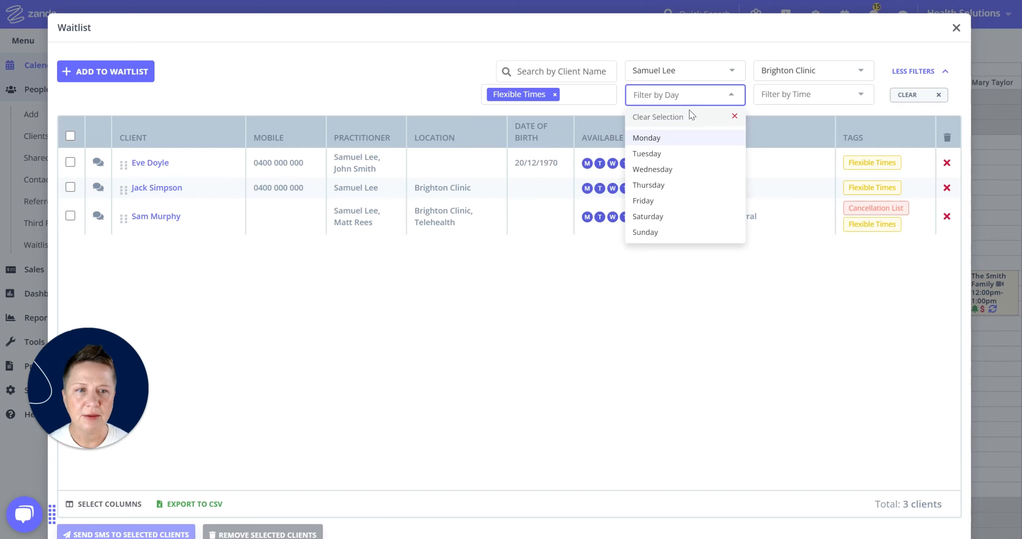
click(655, 138)
click(710, 85)
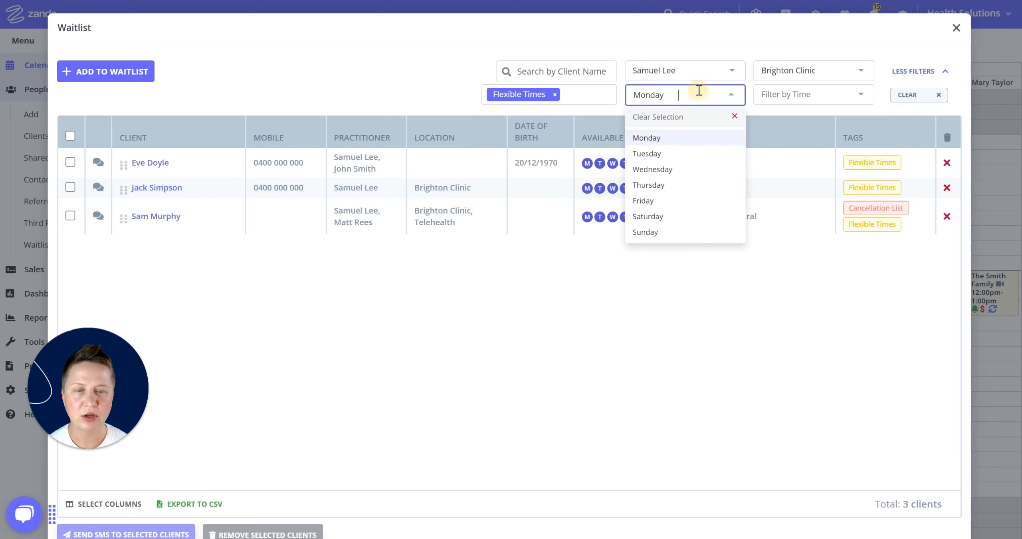
click(649, 153)
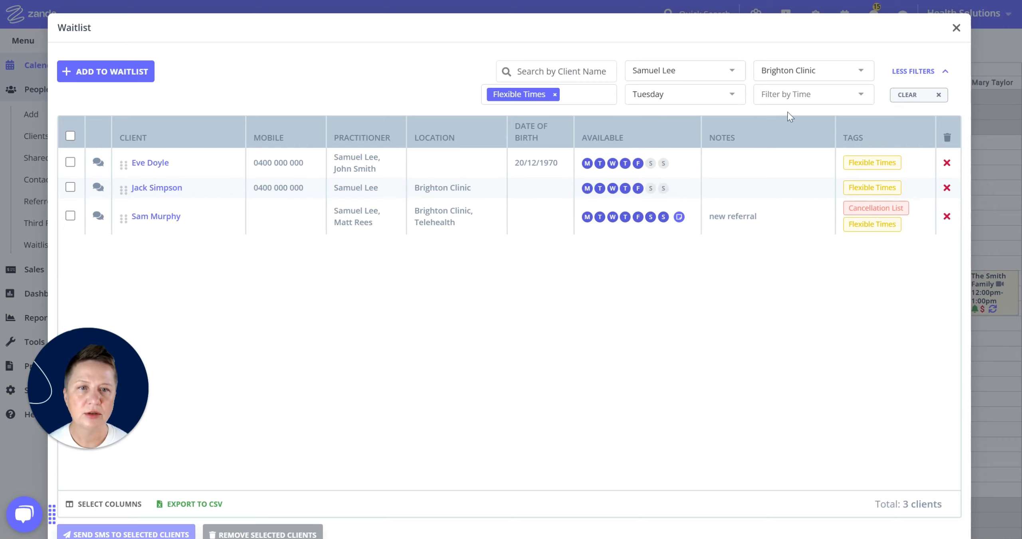
click(788, 95)
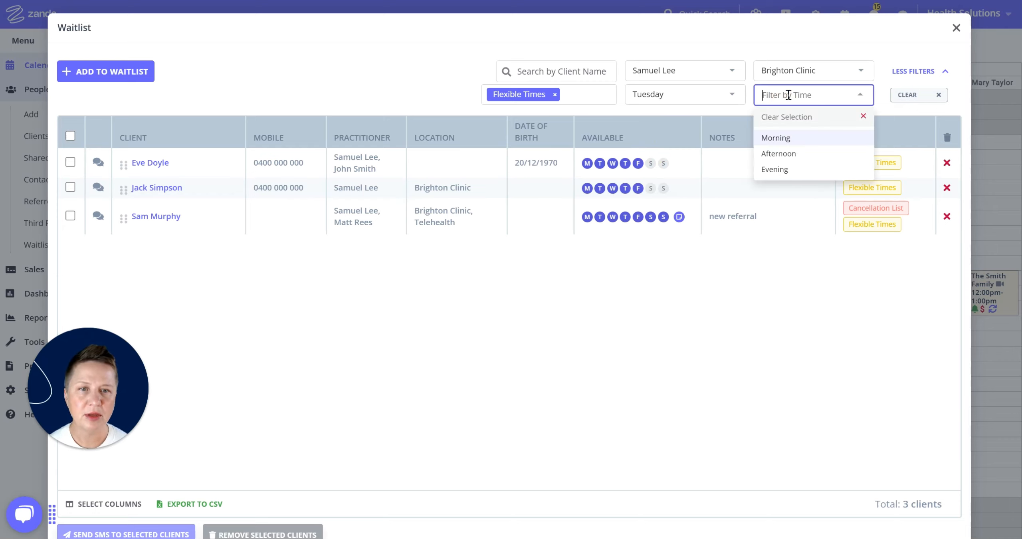
click(786, 138)
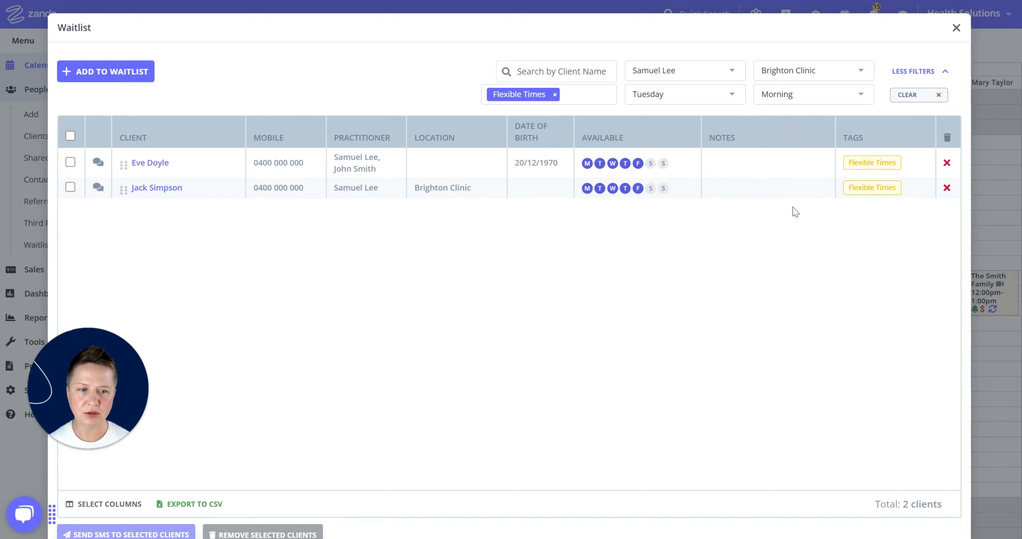
scroll(791, 224, down, 1)
click(848, 495)
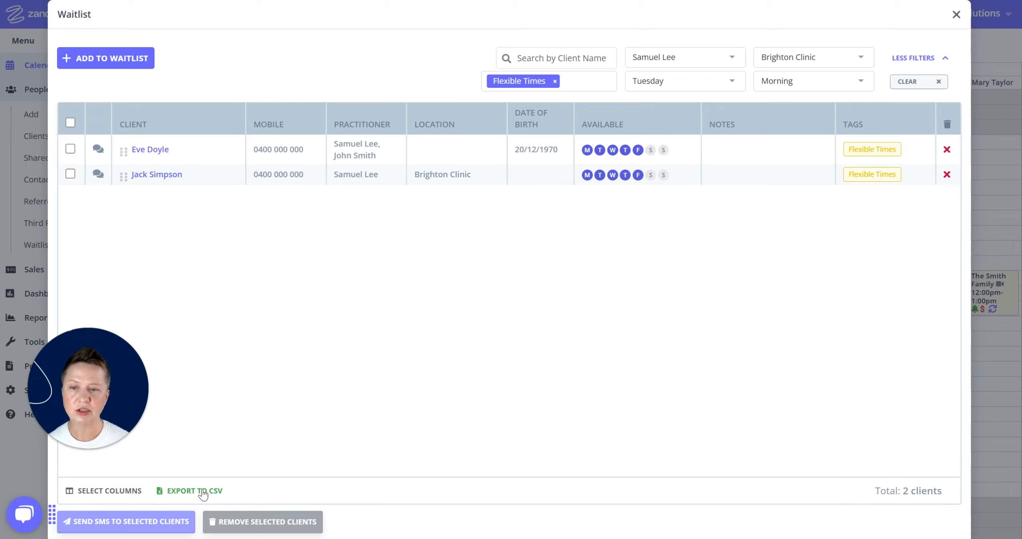
click(238, 490)
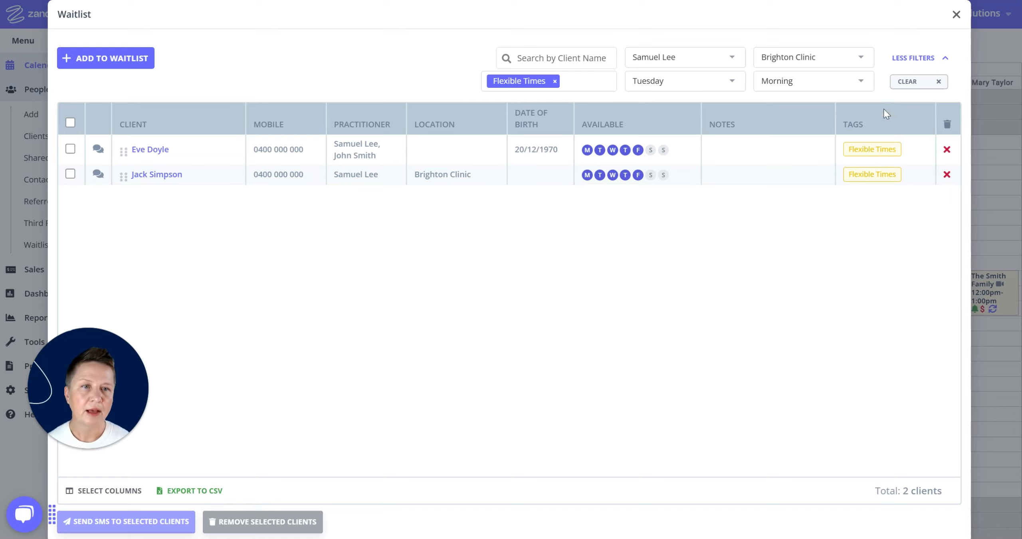
click(917, 86)
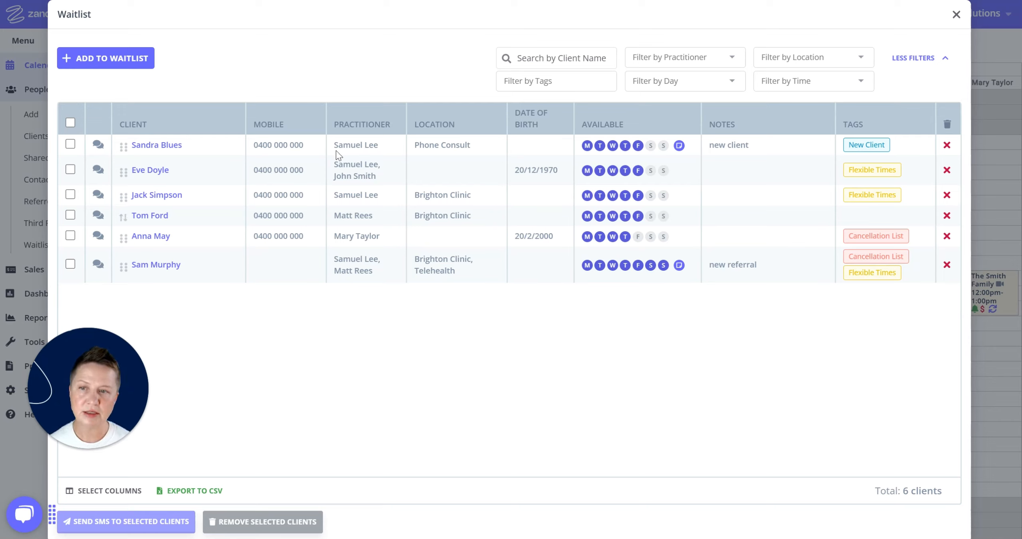
click(71, 144)
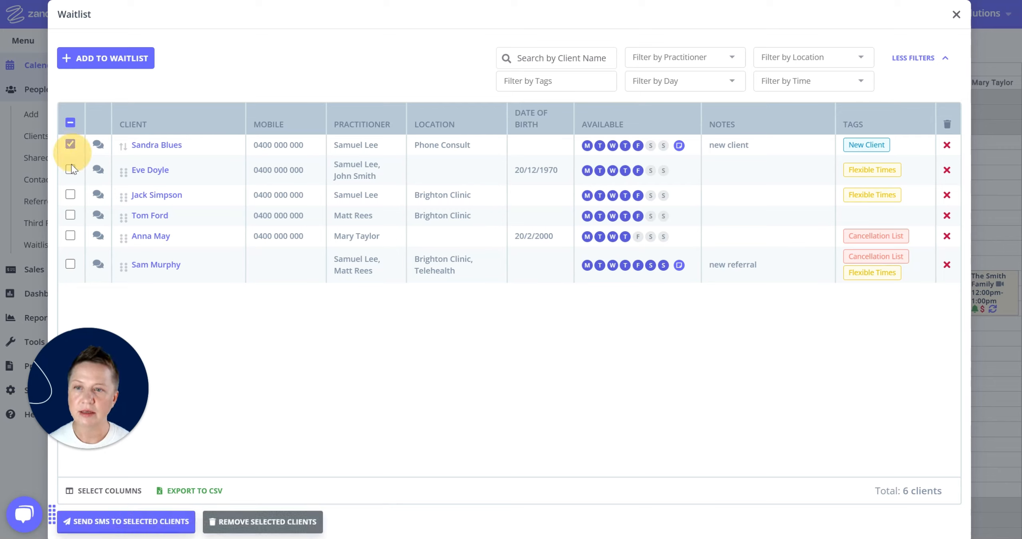
click(71, 197)
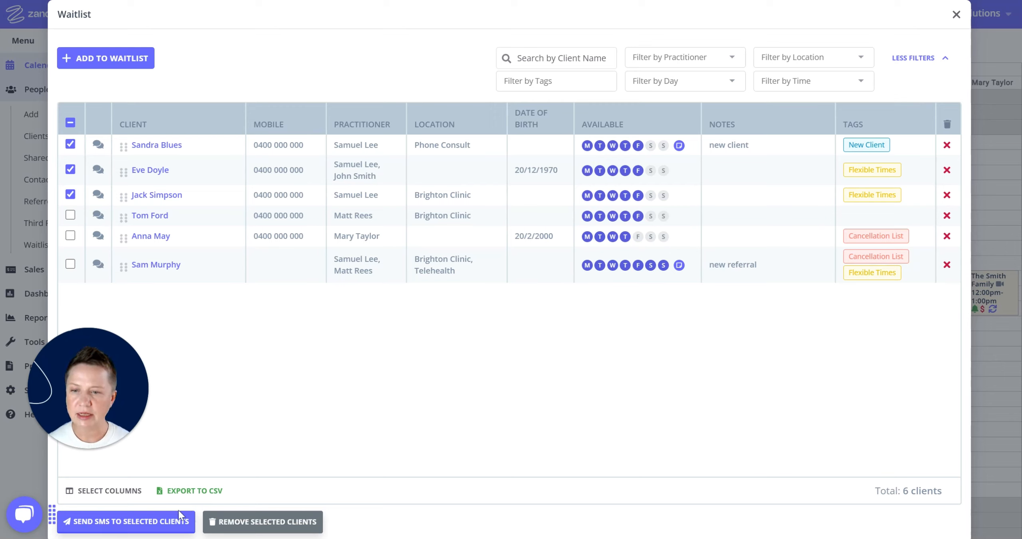
click(109, 523)
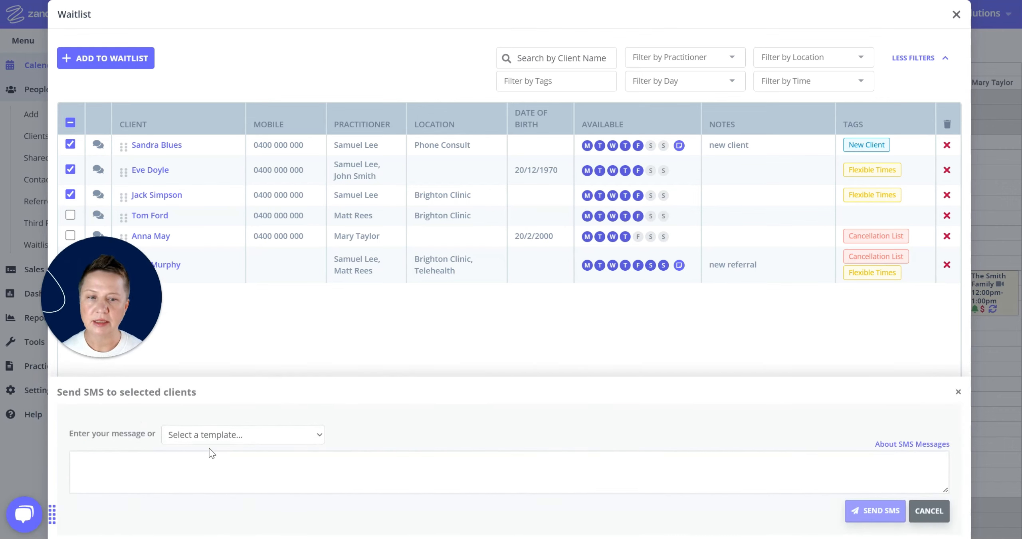
Fill the SMS with the Waitlist Offer template and confirm sending it to 3 recipients
click(185, 467)
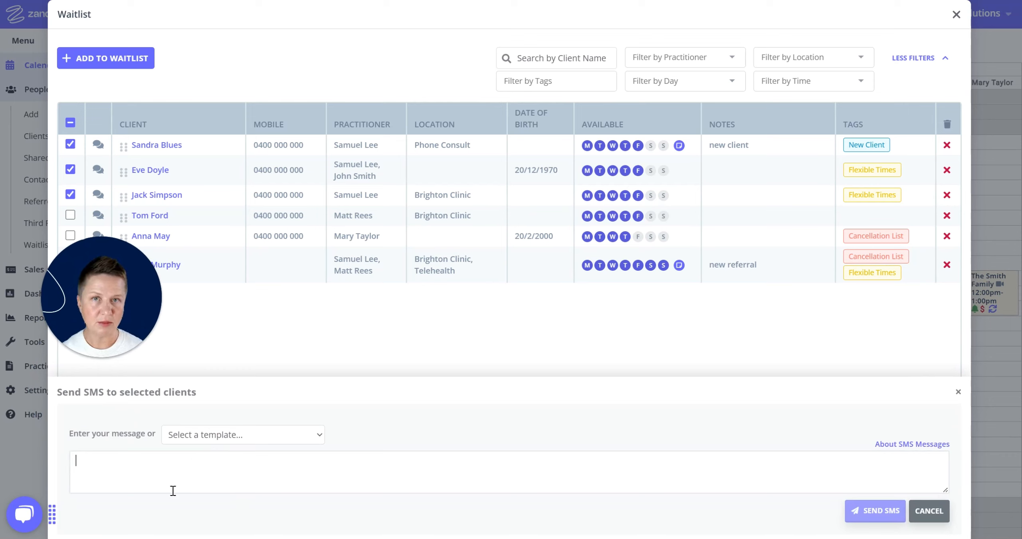
click(239, 438)
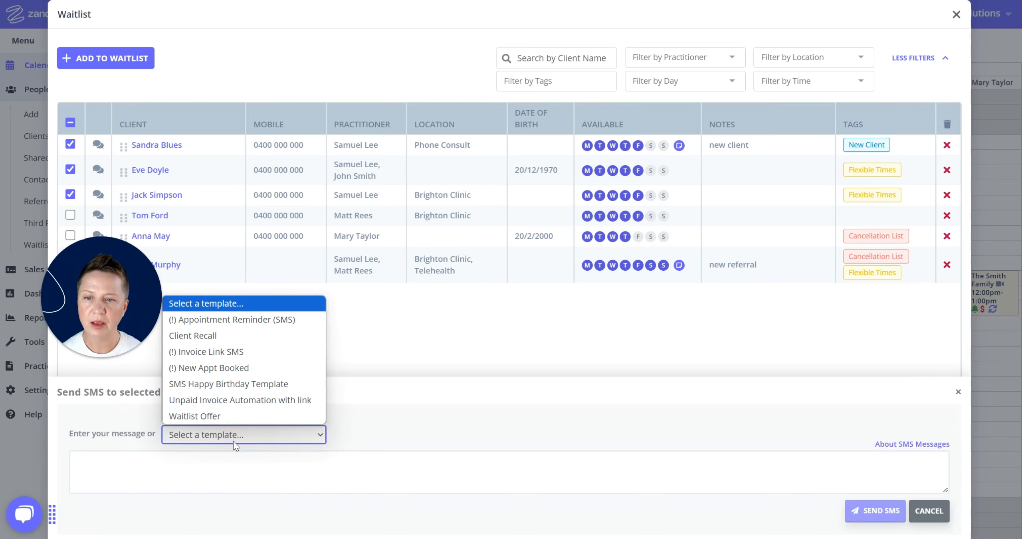
click(231, 419)
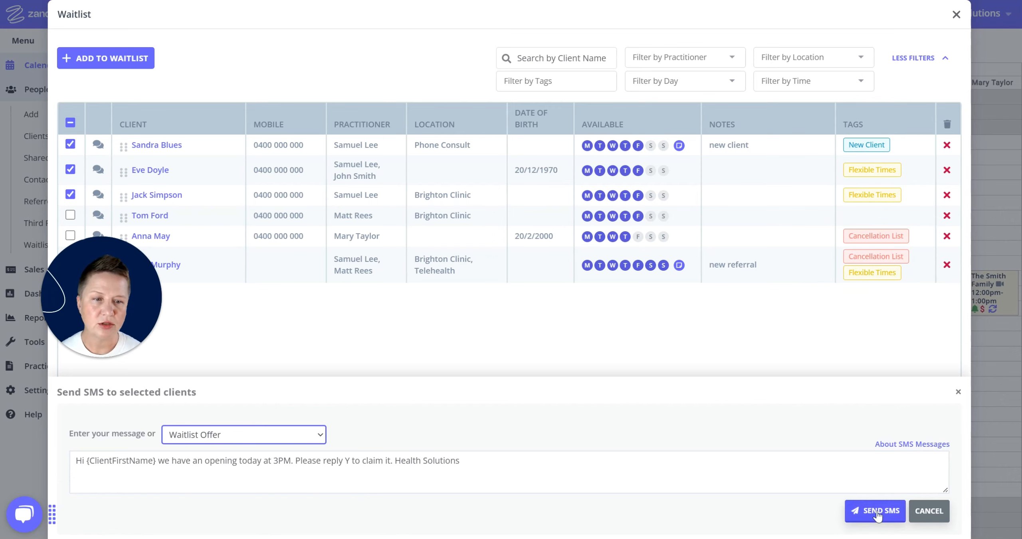
click(877, 510)
click(586, 307)
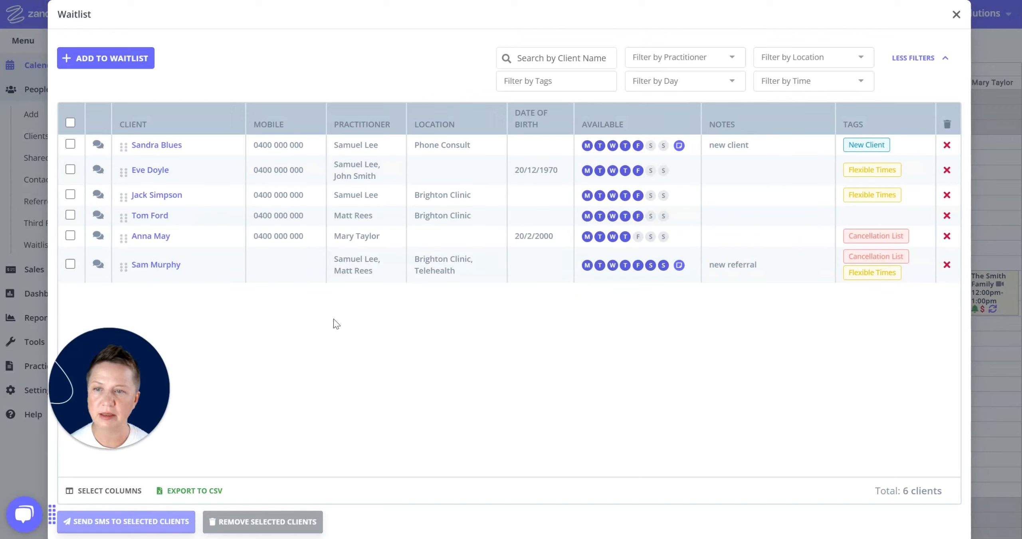
click(98, 236)
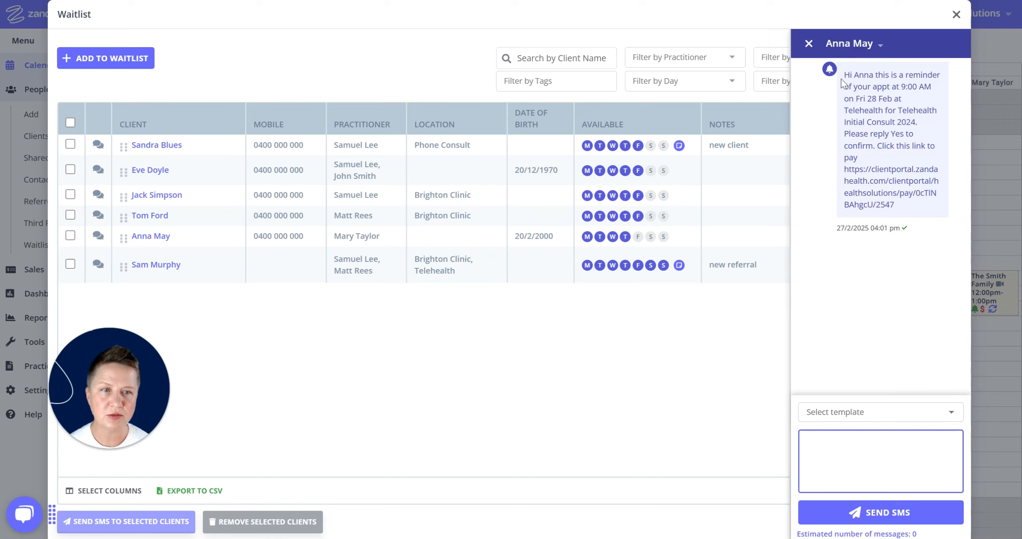
click(824, 447)
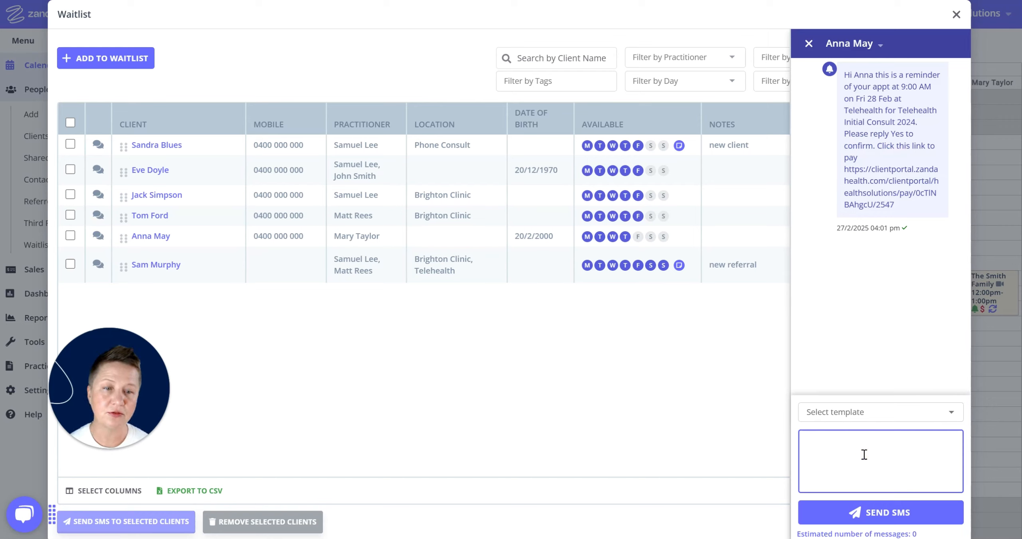
click(829, 416)
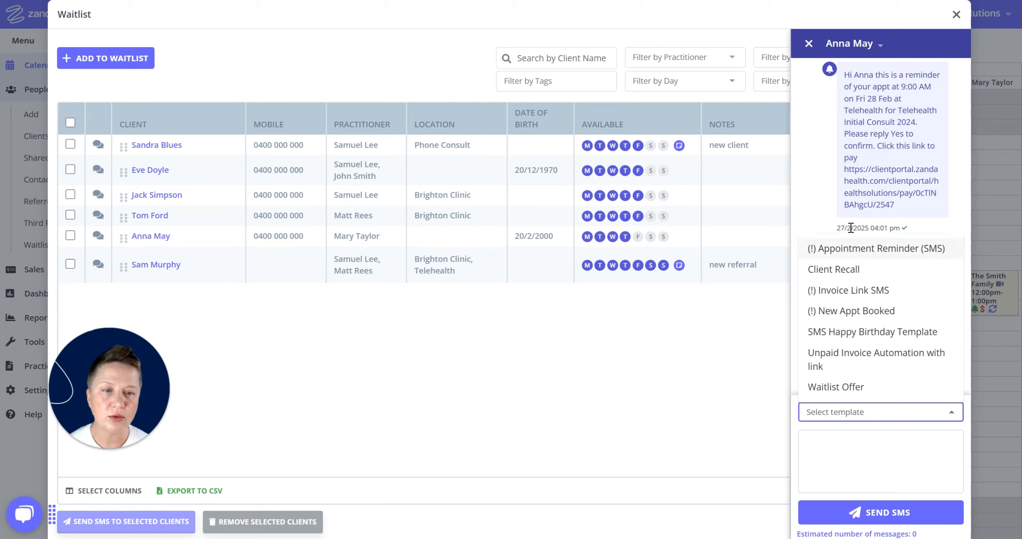
click(827, 389)
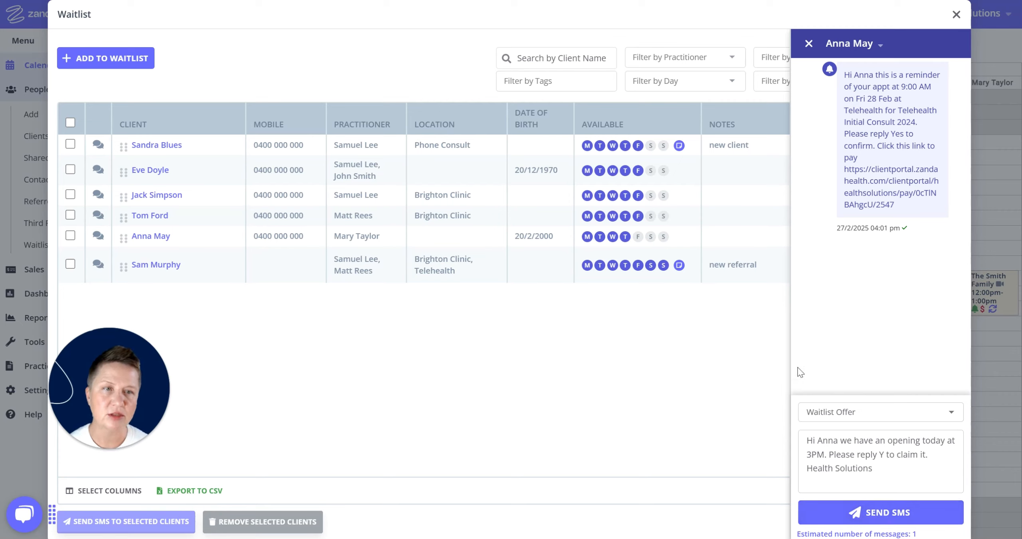
click(808, 44)
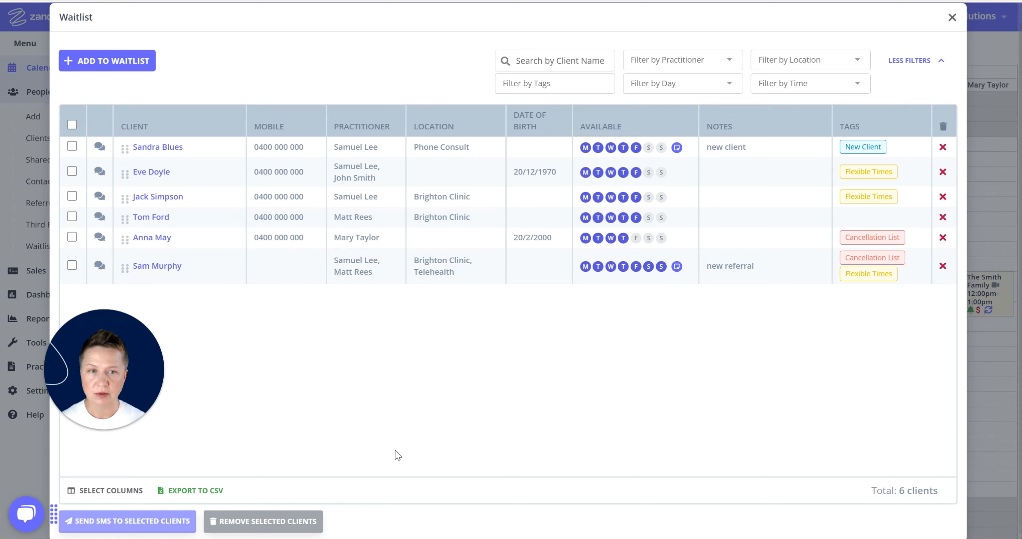
click(71, 126)
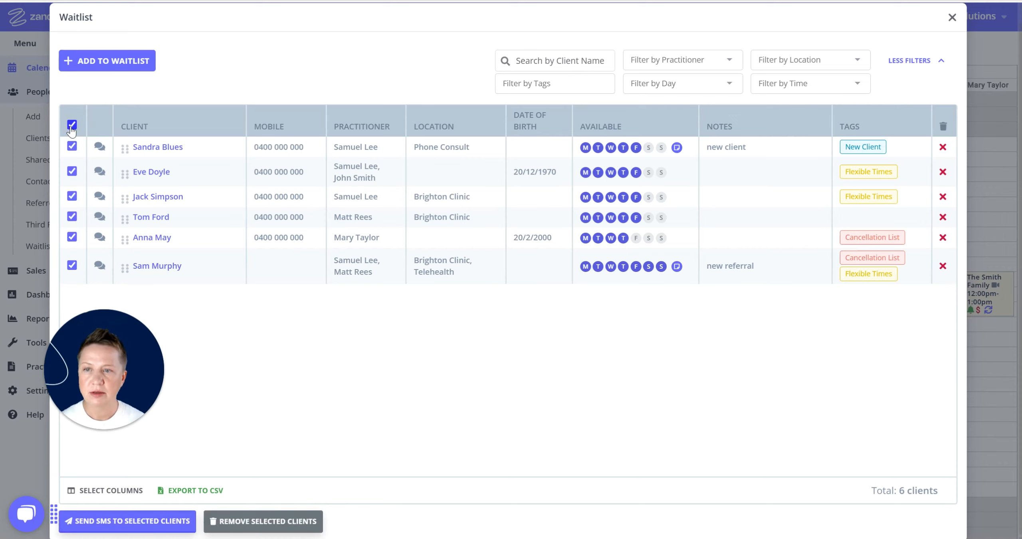
click(72, 125)
click(72, 171)
click(71, 197)
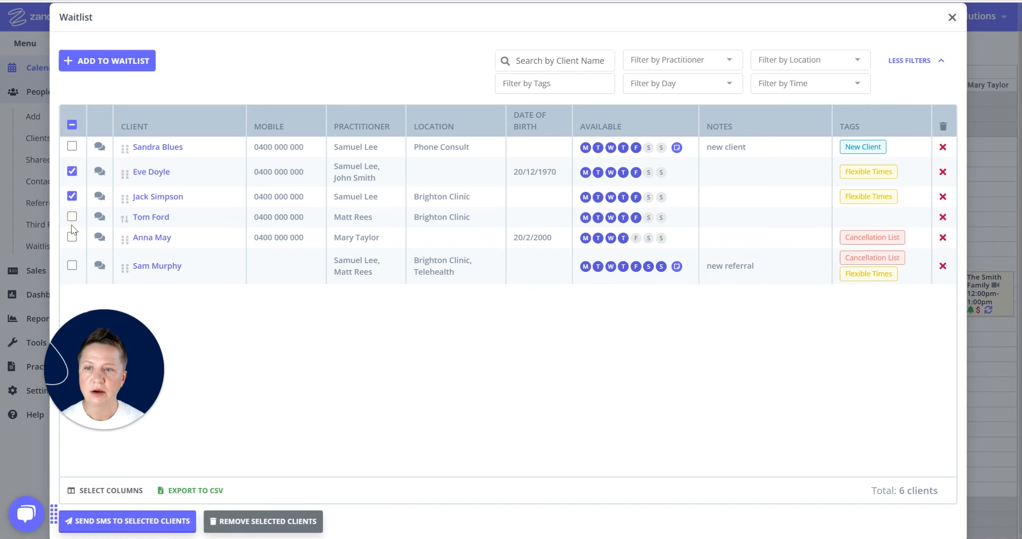
click(72, 217)
click(73, 238)
click(72, 265)
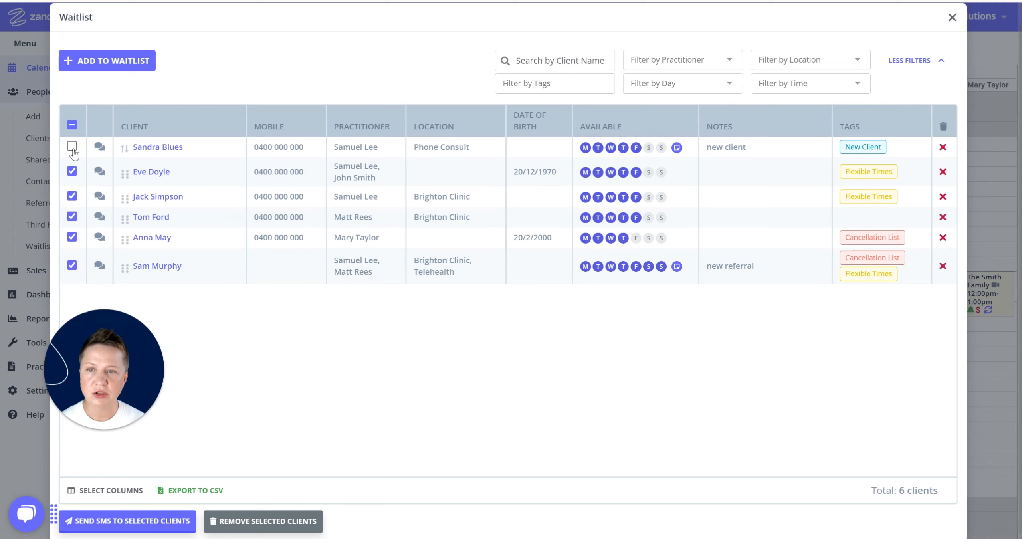
click(73, 125)
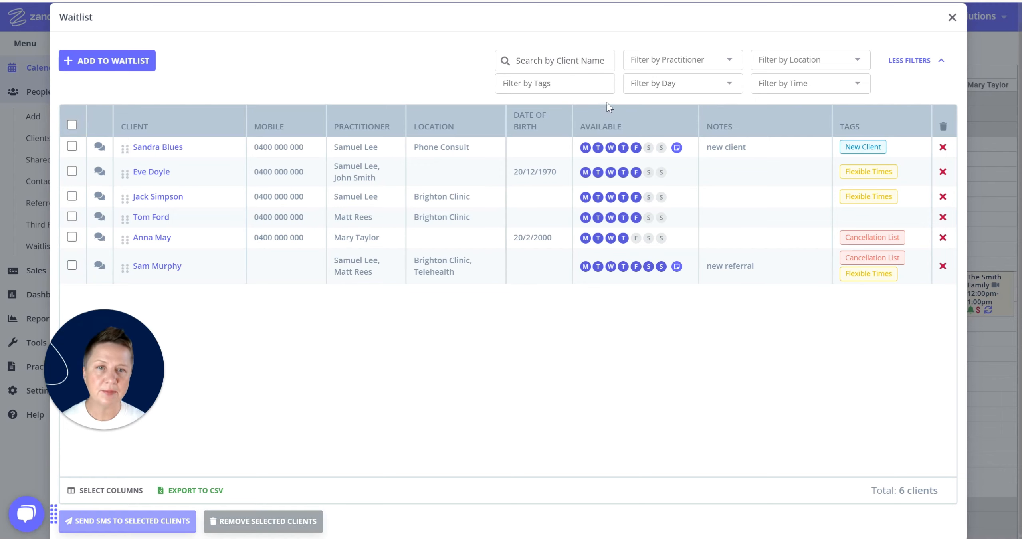
click(579, 86)
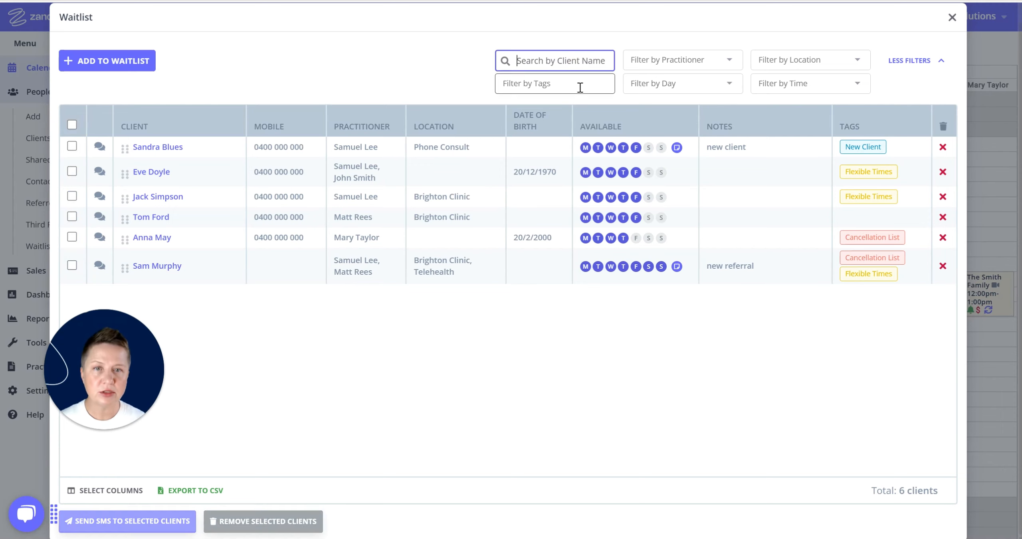
click(662, 74)
click(720, 366)
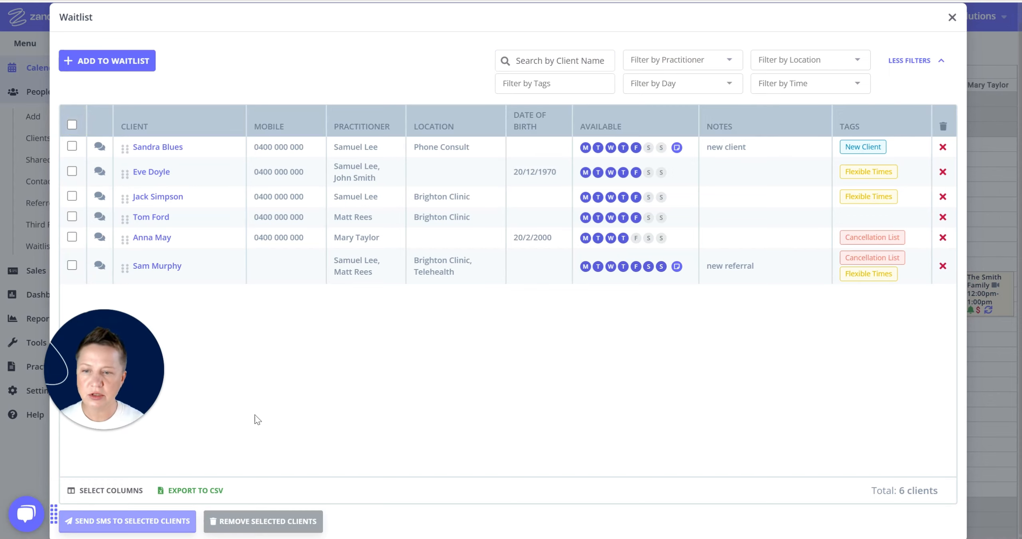
Add the Last, Next, Waiting Since and Date Added columns to the waitlist, then export it as CSV
click(99, 490)
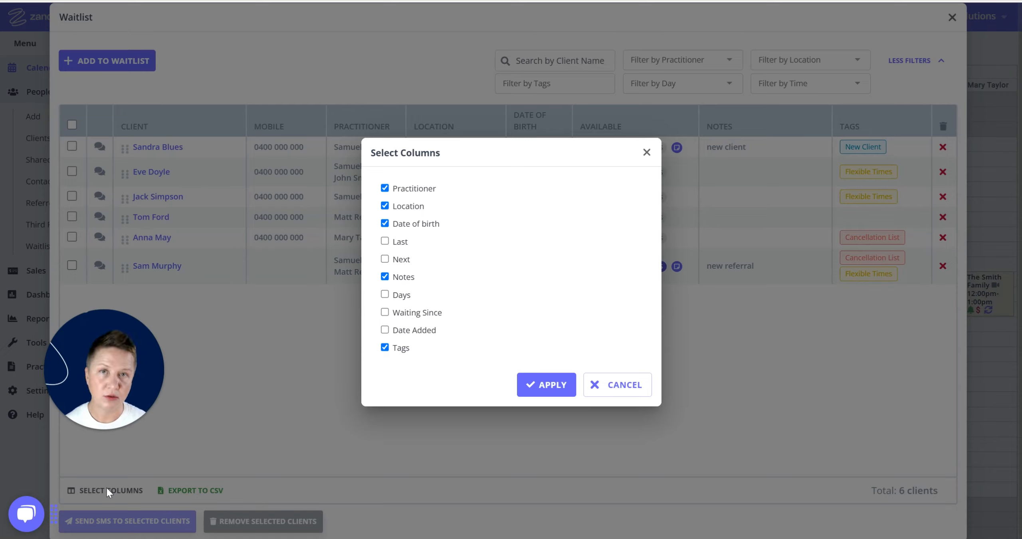
click(385, 241)
click(384, 258)
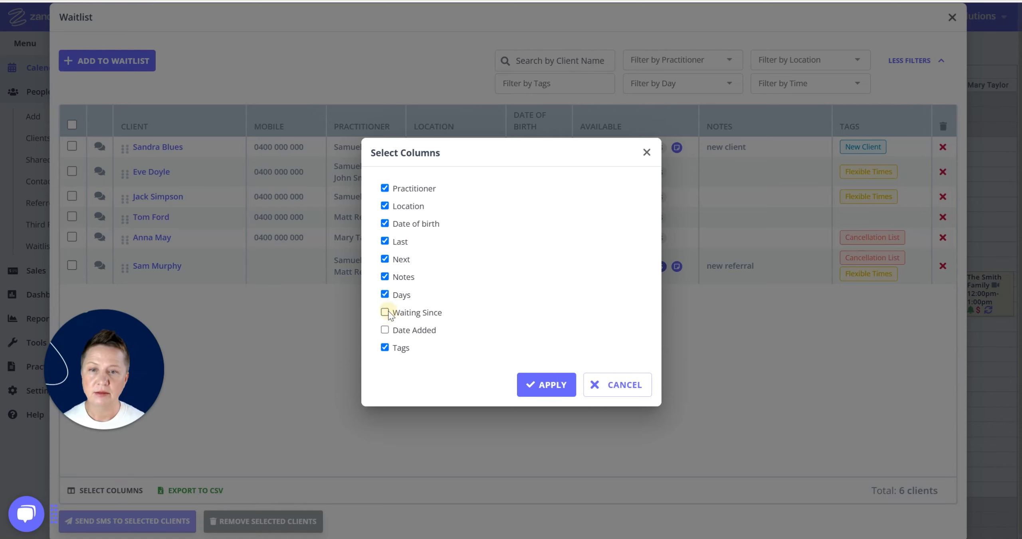
click(385, 312)
click(384, 329)
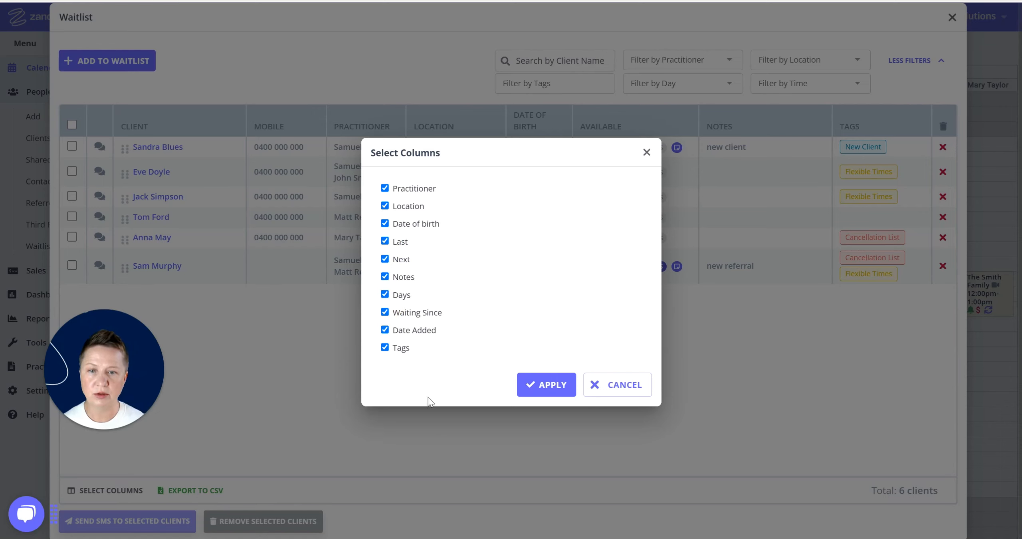
click(550, 386)
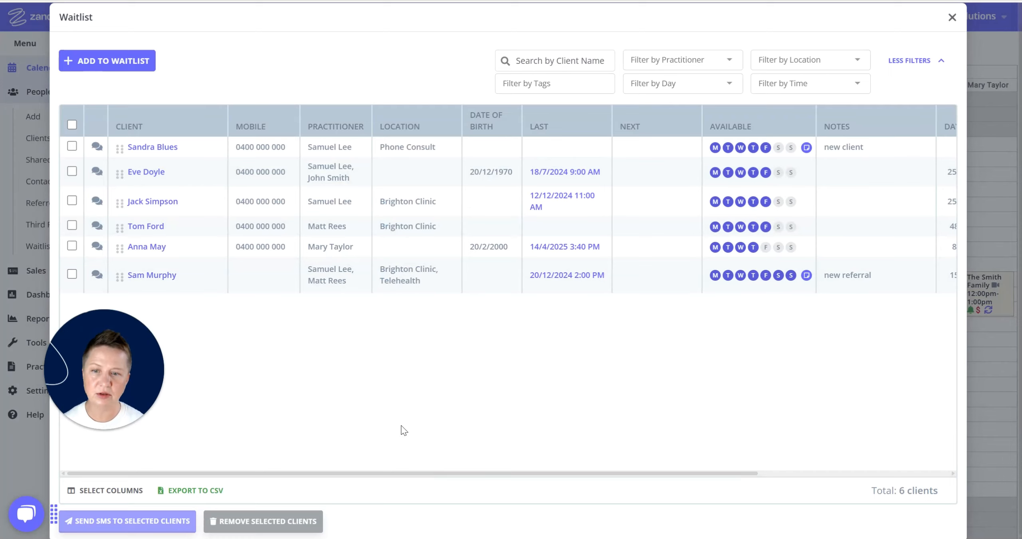
click(192, 492)
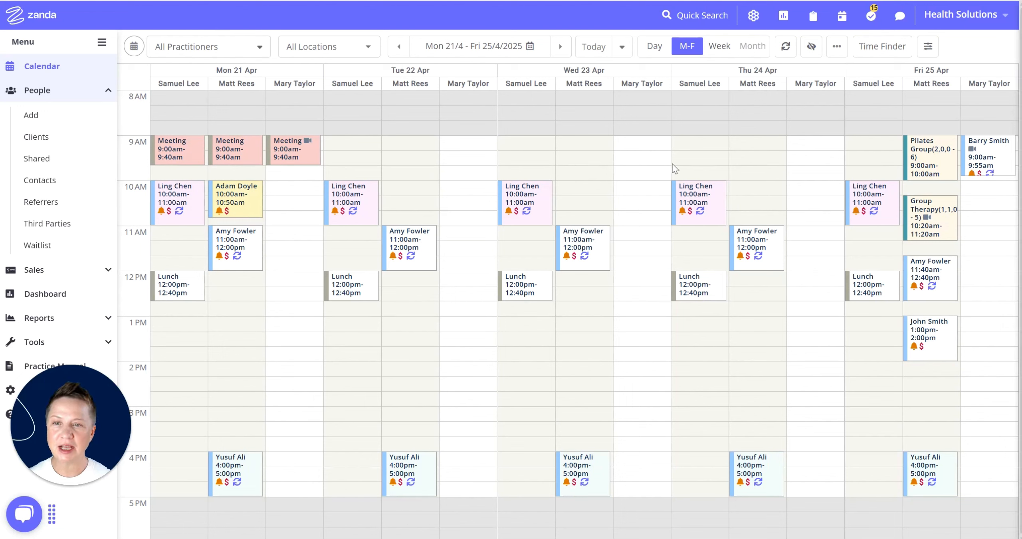
Set Monday's 10:00am appointment status to Cancelled
right_click(180, 206)
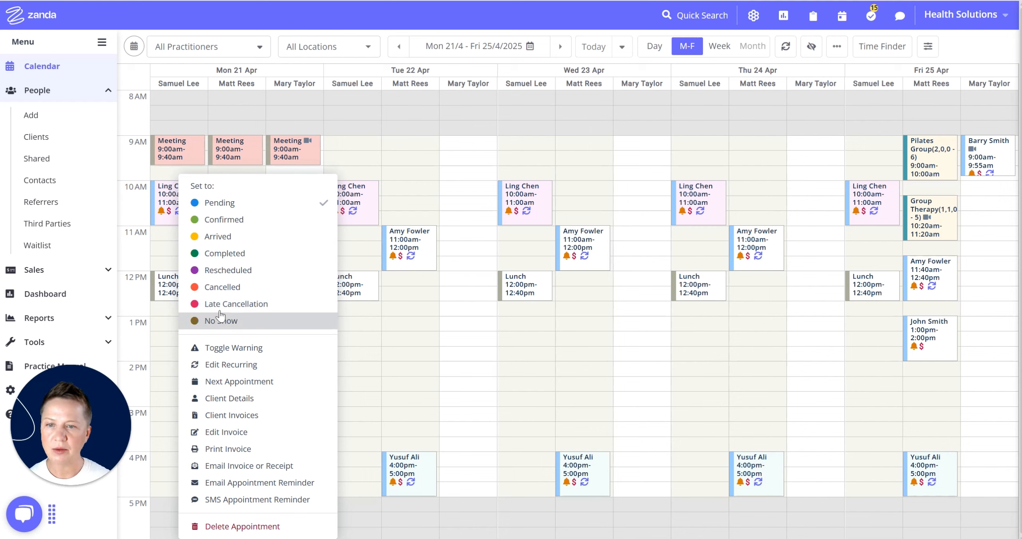
click(223, 288)
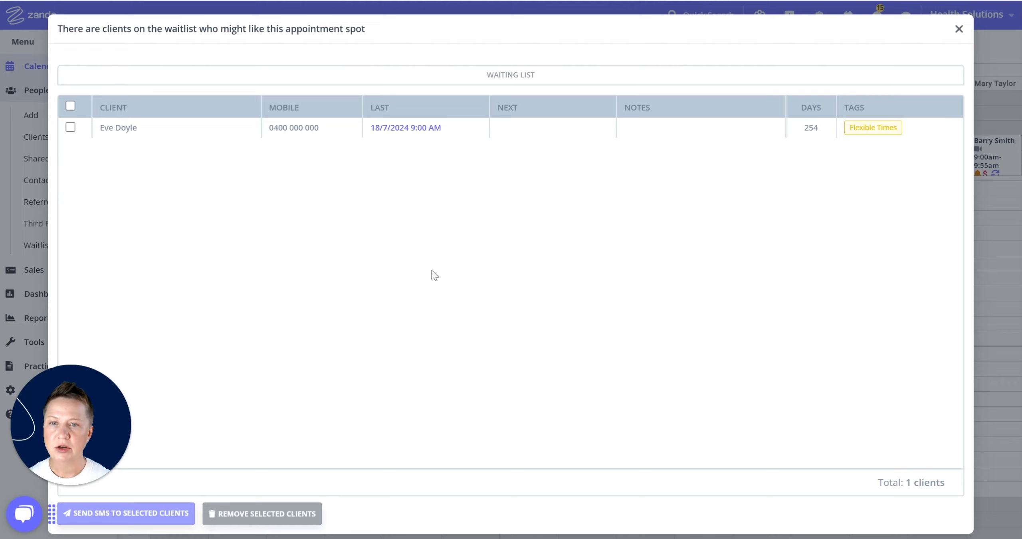
Write a Waitlist Offer SMS to the matching client, changing the offered time to 10 AM
click(71, 127)
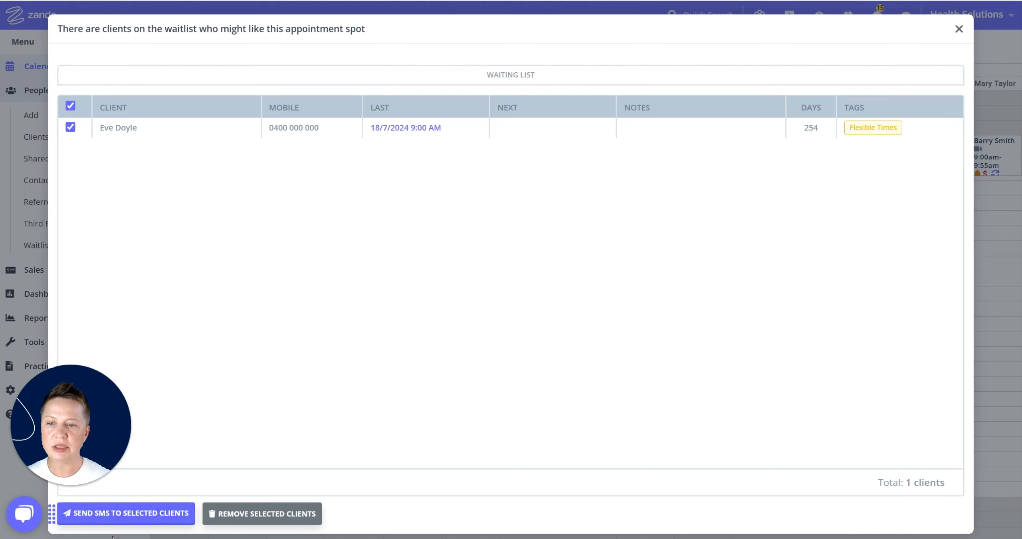
click(137, 515)
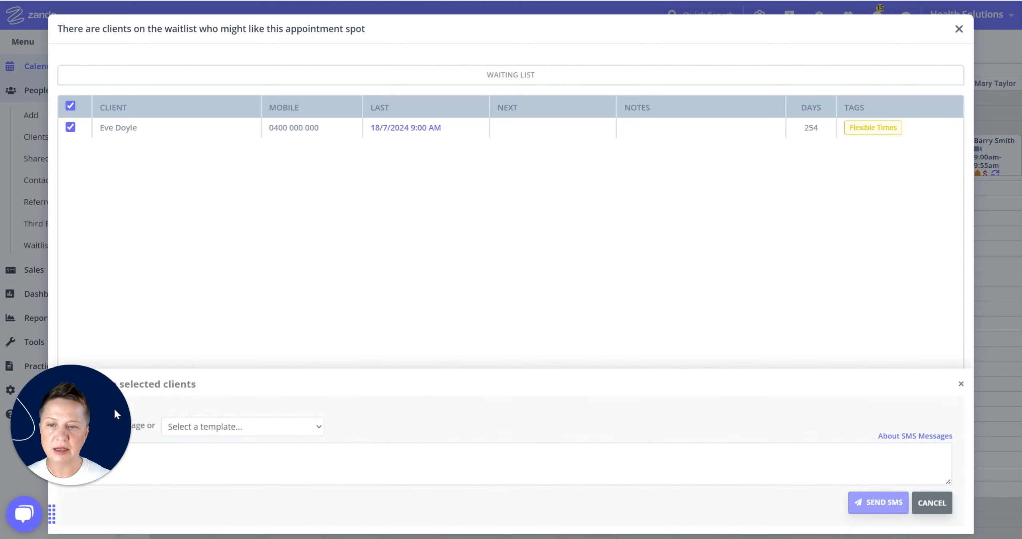
click(241, 427)
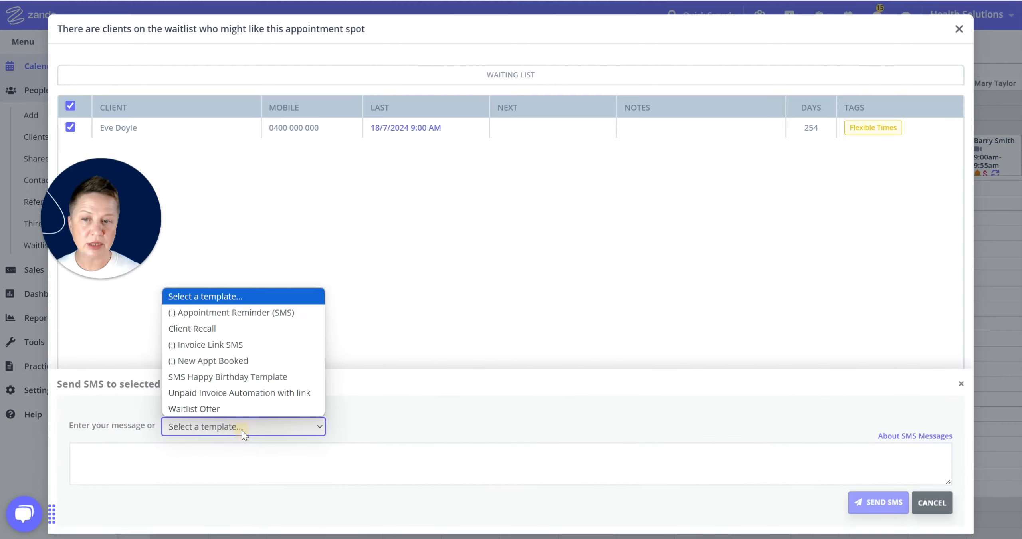
click(202, 409)
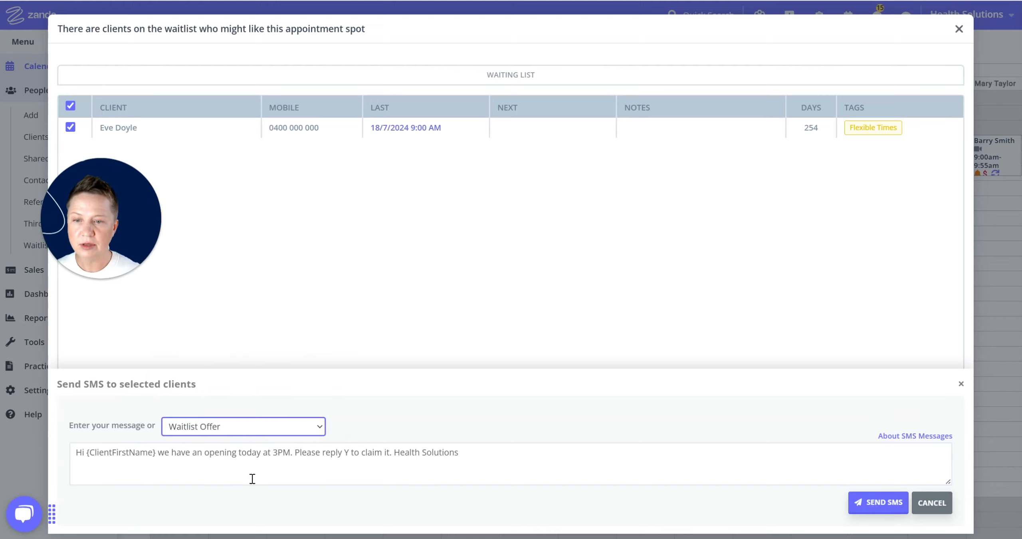
drag(288, 455, 275, 456)
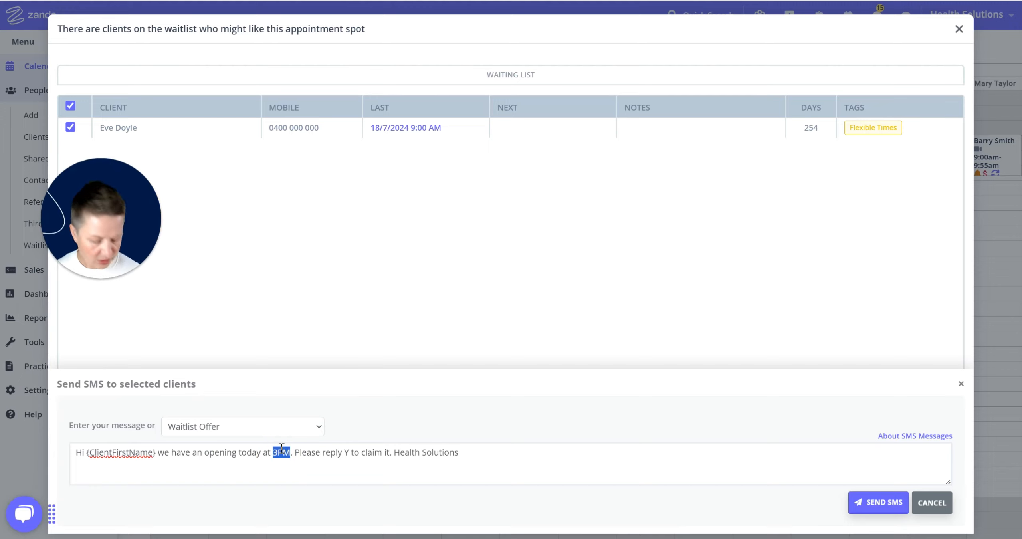
text(10 AM)
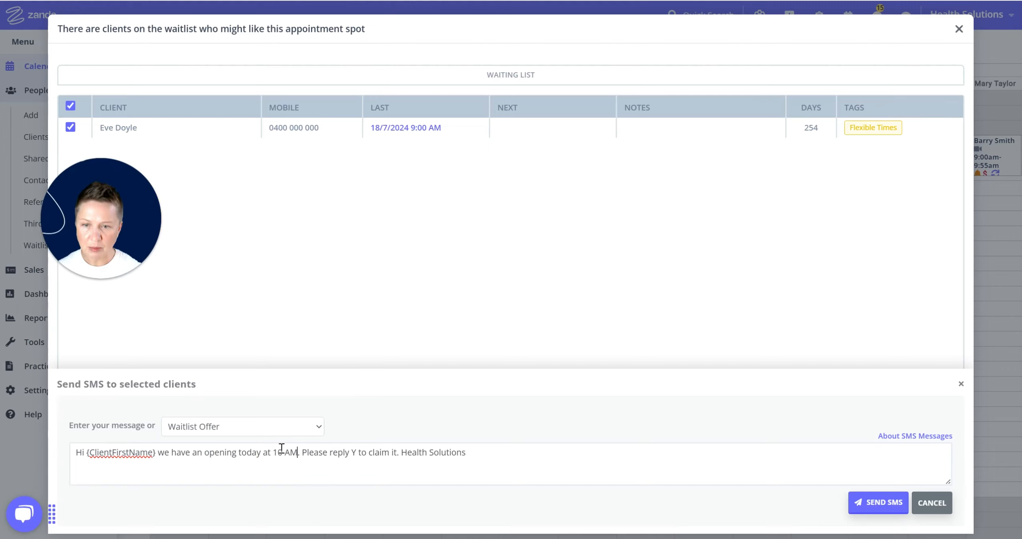
Send the SMS to the one recipient and close the waitlist matches window
click(893, 504)
click(577, 316)
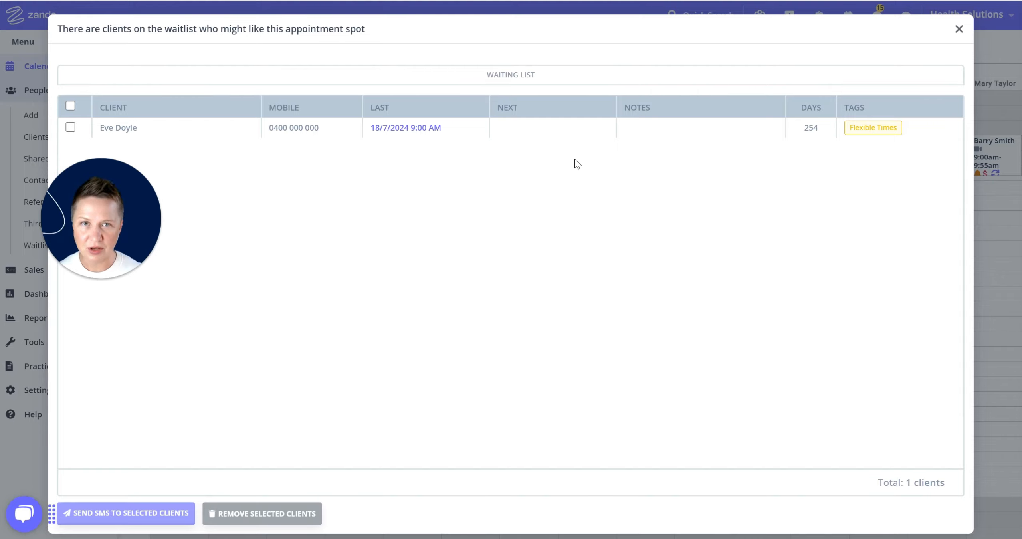
click(959, 29)
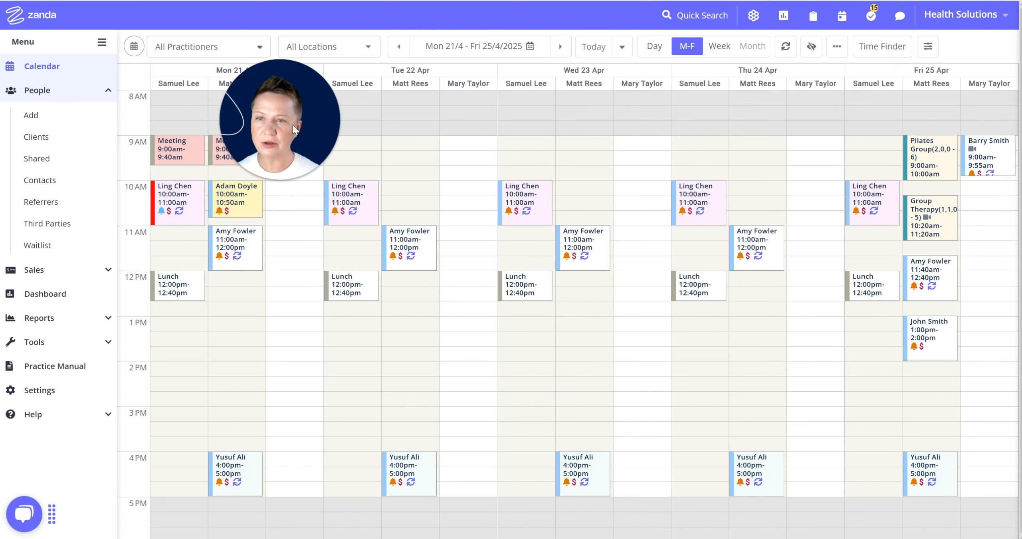
Collapse the People section of the left menu and go to Settings
click(109, 92)
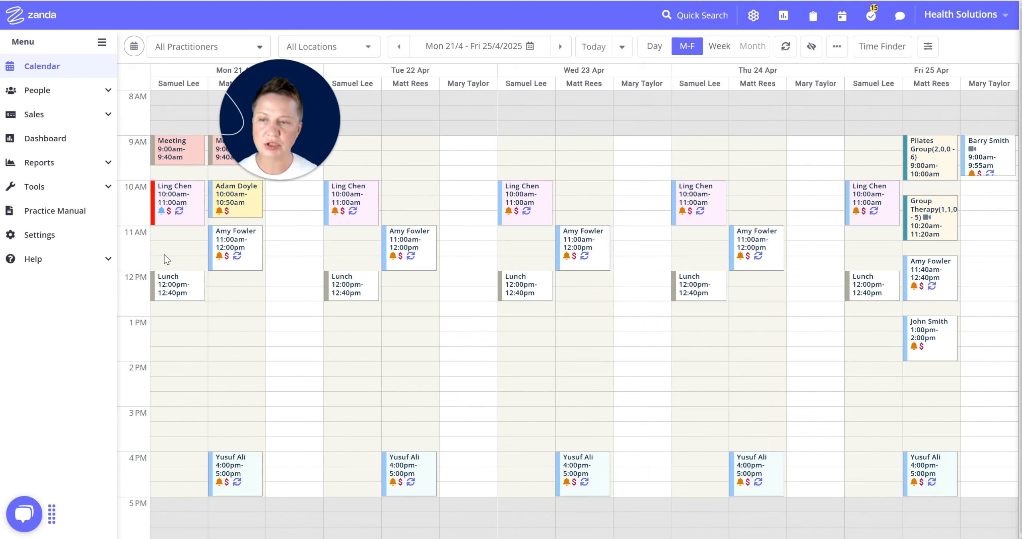
drag(285, 103, 93, 415)
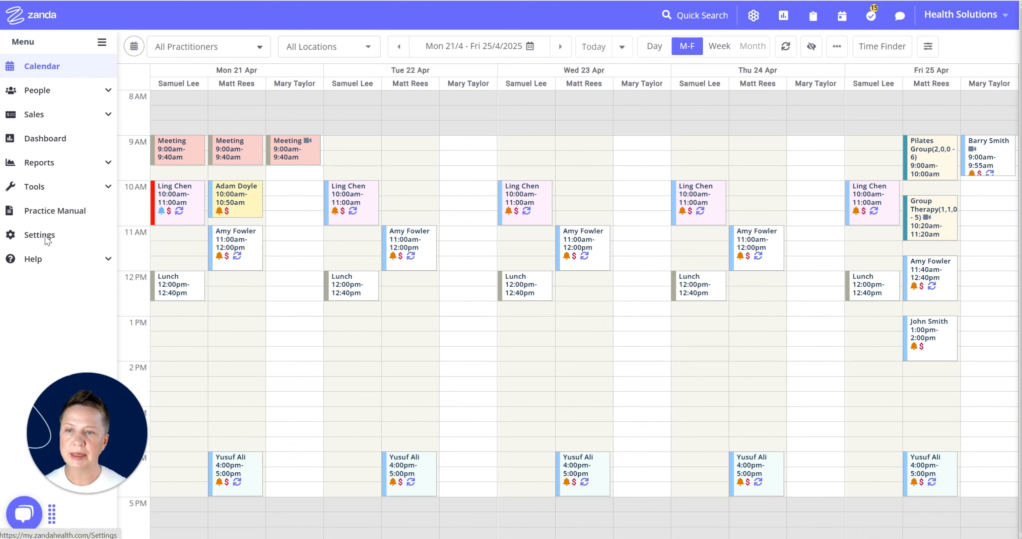
click(70, 240)
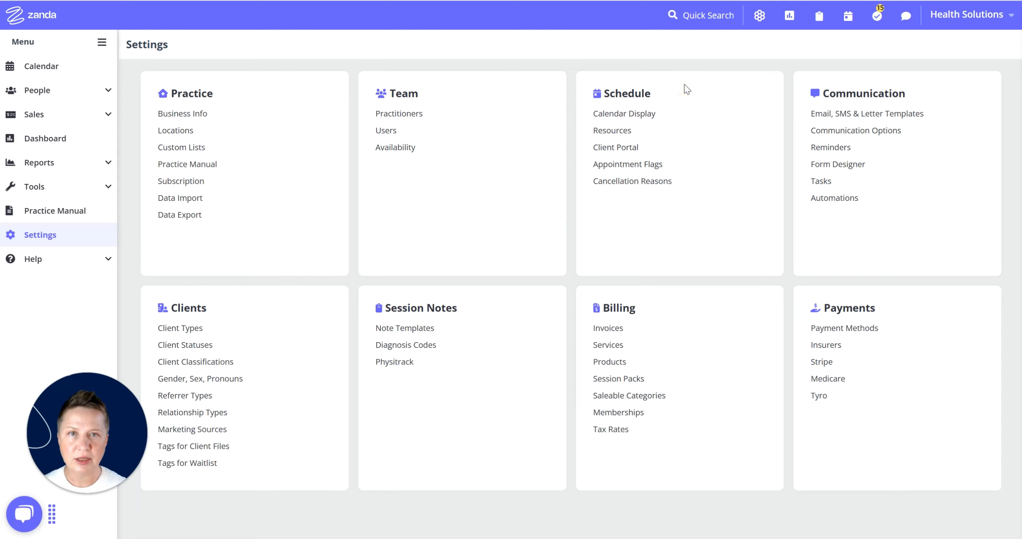
Save the Calendar Display settings with Show Waitlist Matches when Cancelling Appointment on
click(633, 114)
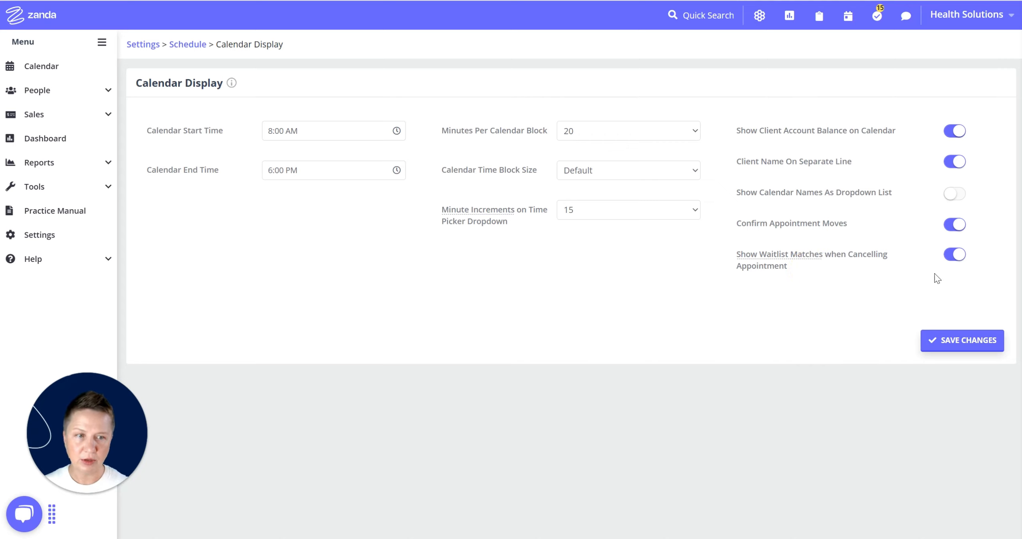
click(971, 258)
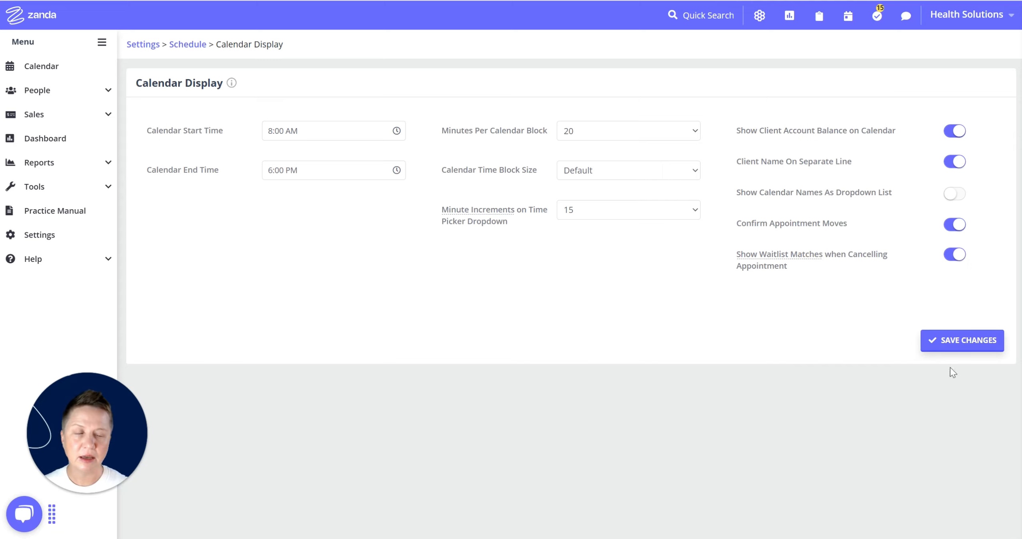
click(958, 346)
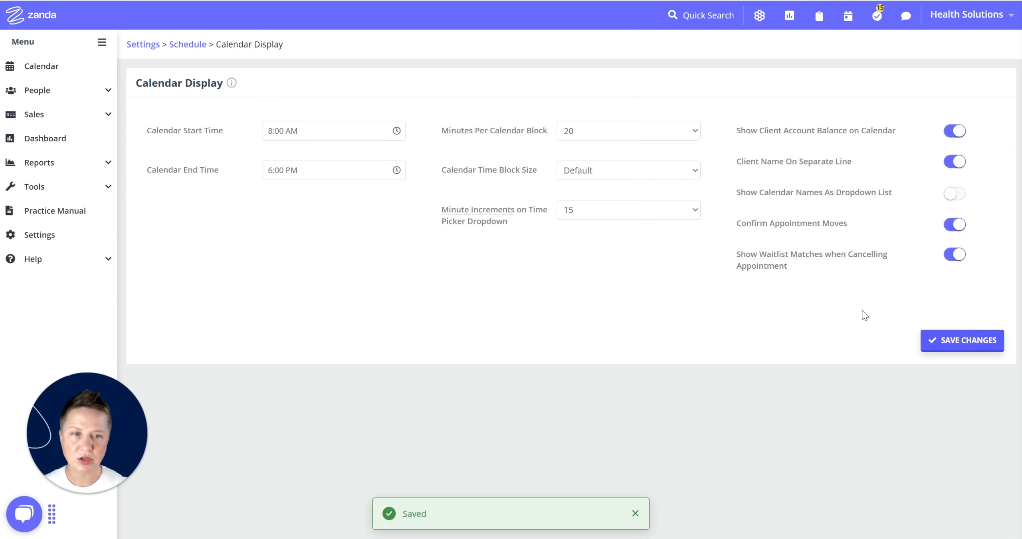